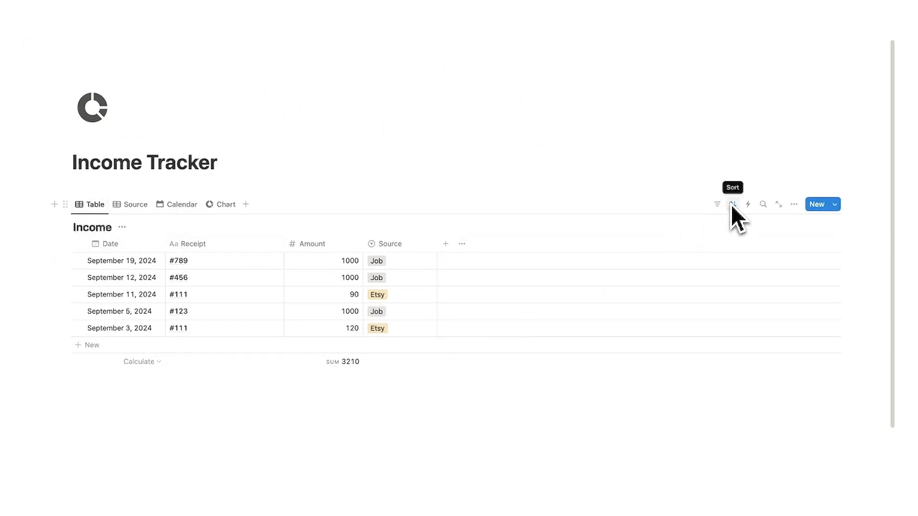
# Preview the finished tracker's Source grouping, Calendar view and donut chart of income
pyautogui.click(127, 212)
pyautogui.scroll(-3, 175, 225)
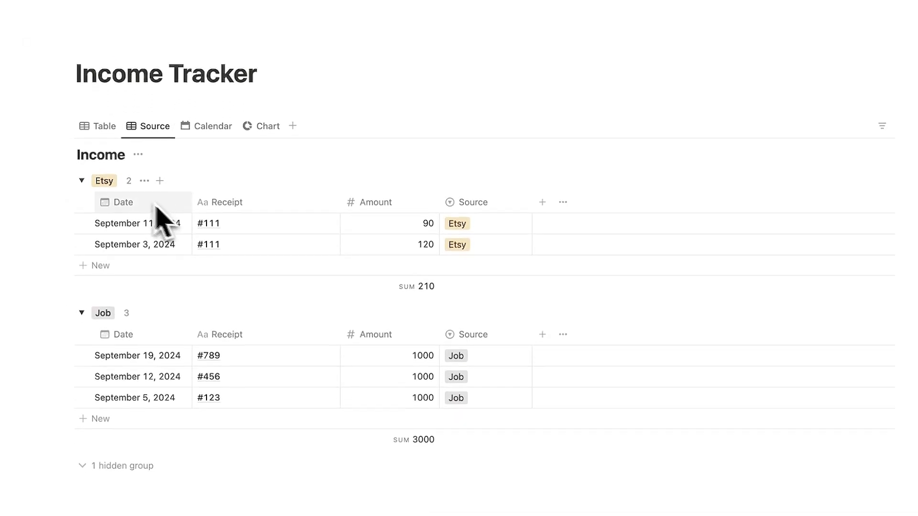
pyautogui.click(211, 126)
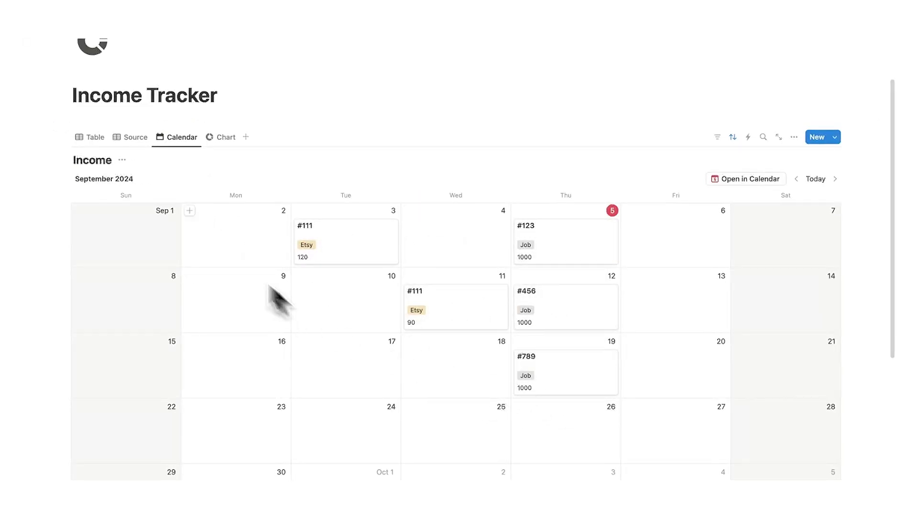
pyautogui.click(220, 137)
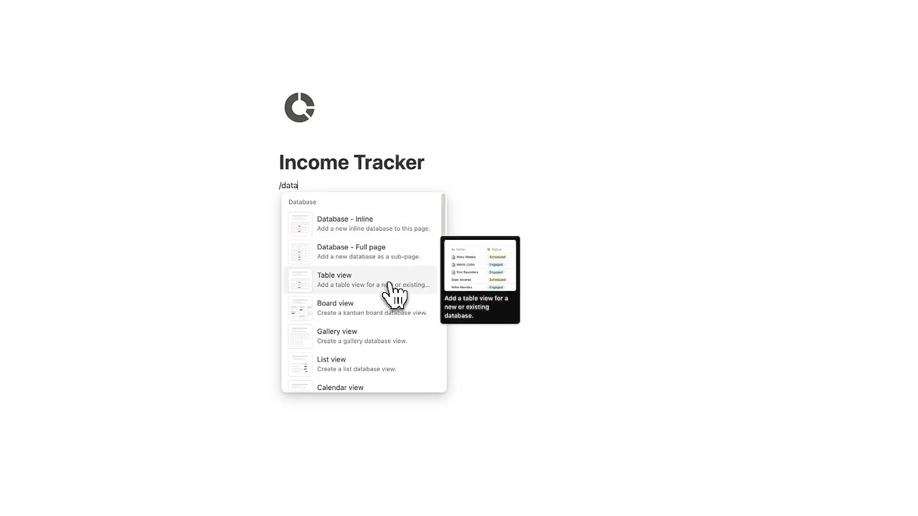
# Add a new blank inline table and title it 'Income'
pyautogui.click(390, 285)
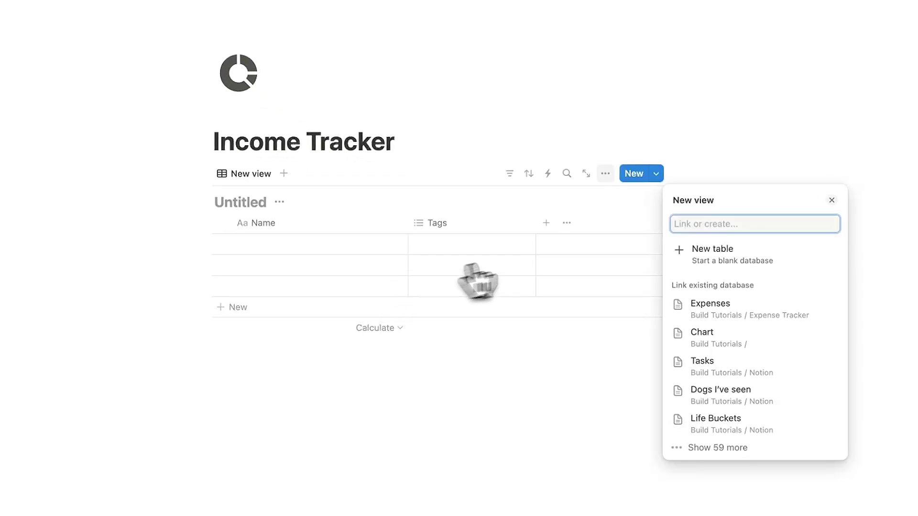
pyautogui.click(710, 253)
pyautogui.click(223, 202)
pyautogui.write('Income')
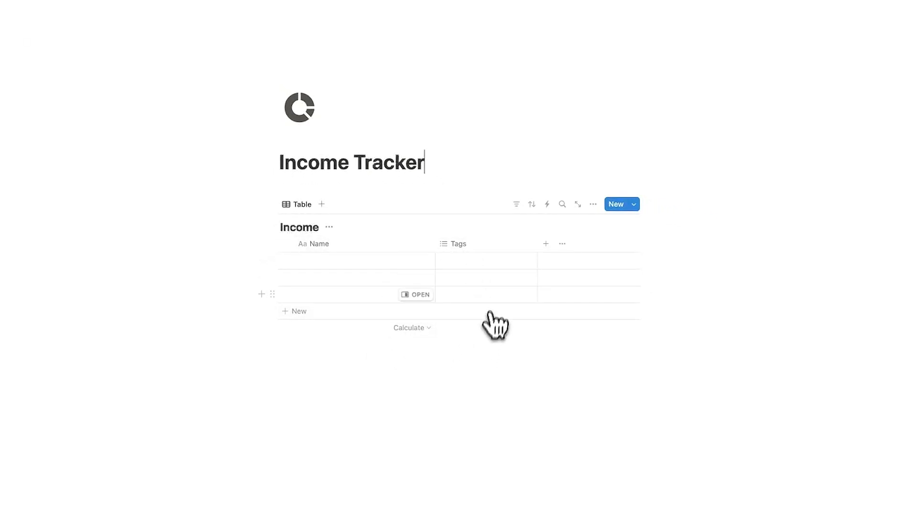
# Delete the Tags column and select the Name column's title for renaming
pyautogui.click(501, 245)
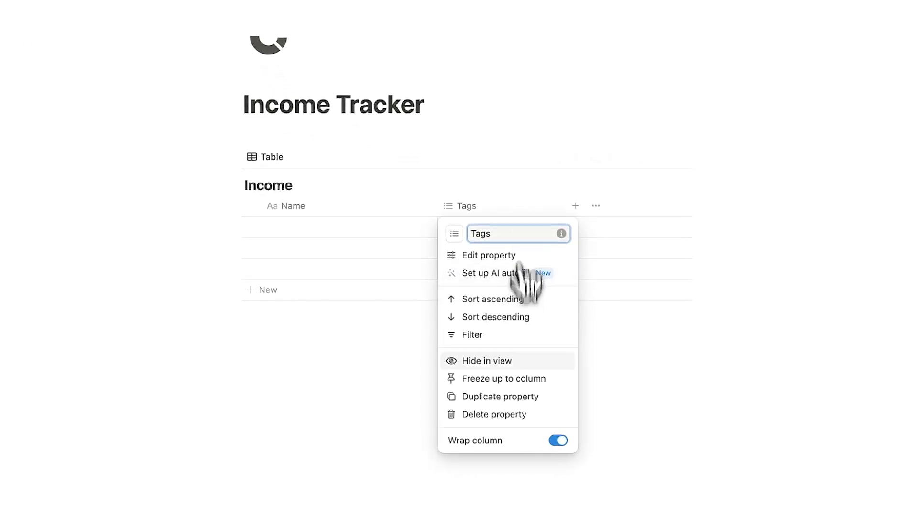
pyautogui.click(512, 413)
pyautogui.click(492, 238)
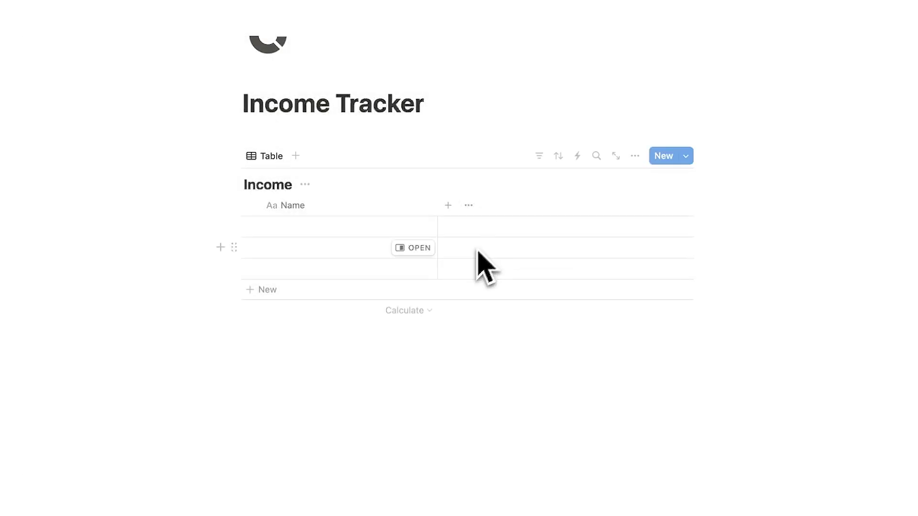
pyautogui.click(364, 211)
pyautogui.click(364, 211)
pyautogui.click(342, 213)
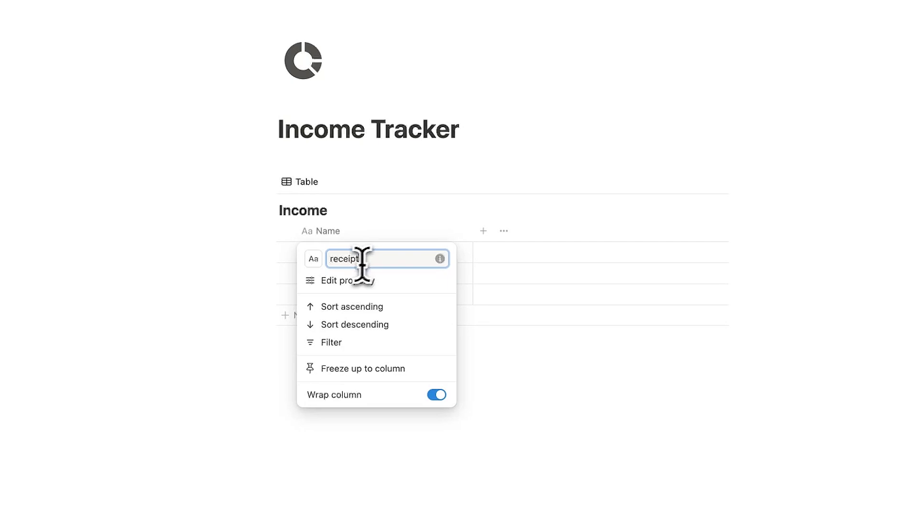
# Rename Name to Receipt and add a Number column called Amount
pyautogui.press('Return')
pyautogui.click(455, 231)
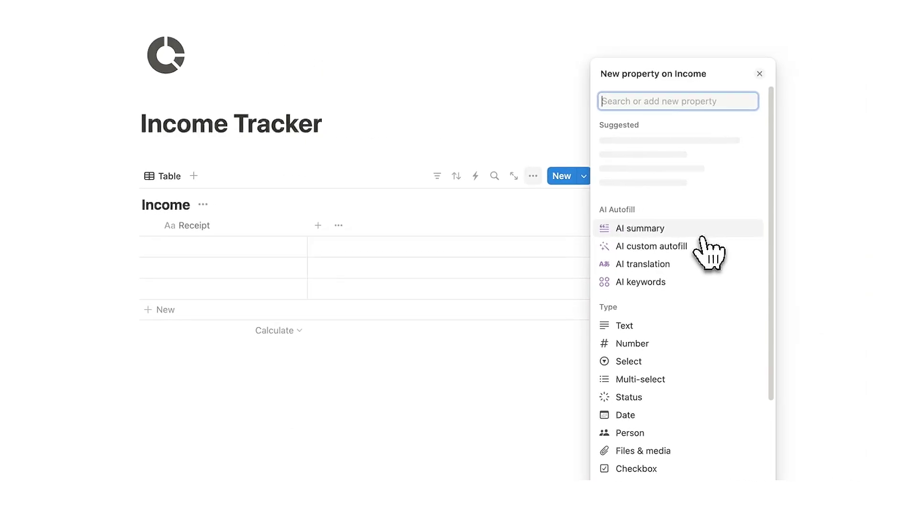
pyautogui.click(665, 343)
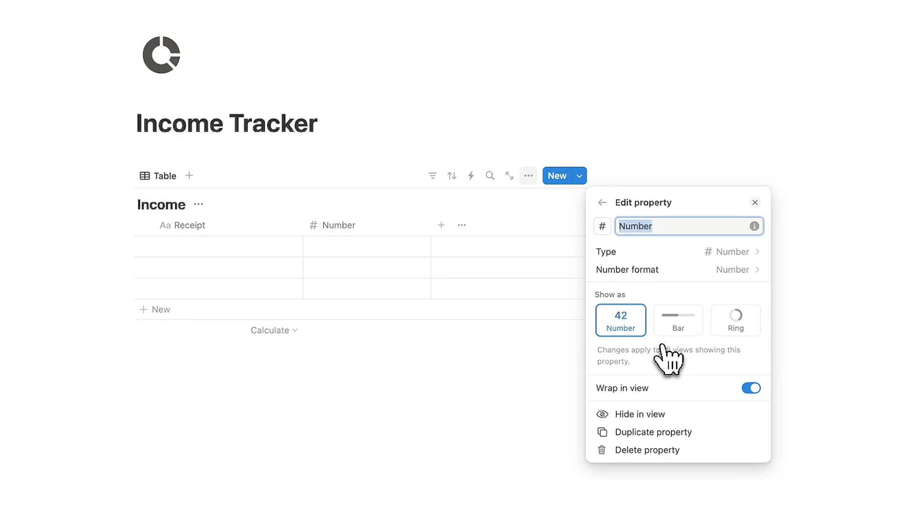
pyautogui.write('Amount')
# Add a Date column and move it to the front of the table
pyautogui.click(411, 226)
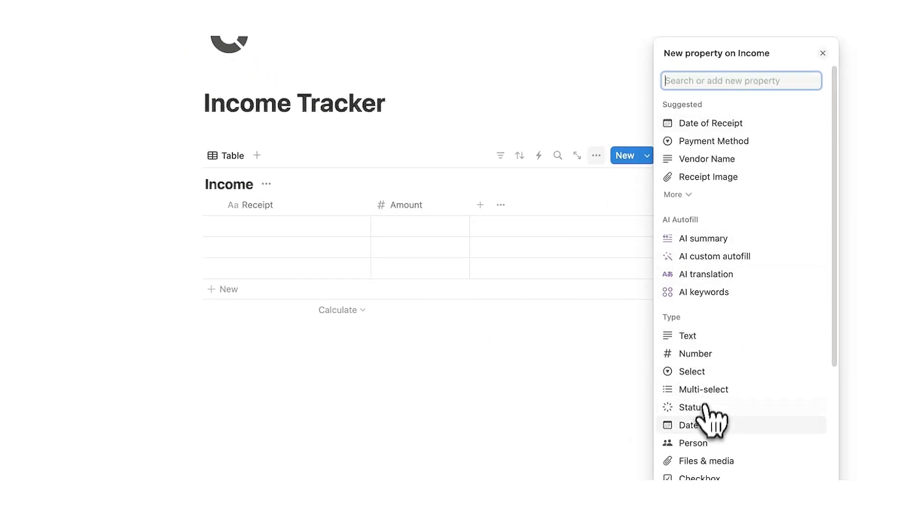
pyautogui.click(688, 425)
pyautogui.click(636, 401)
pyautogui.moveTo(499, 205); pyautogui.dragTo(321, 211)
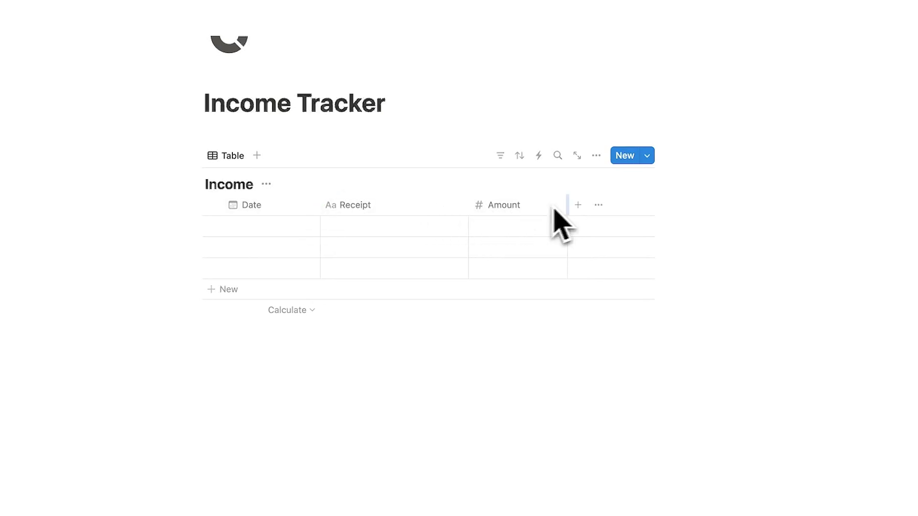
# Add a narrow Select column named Source and make the page full width
pyautogui.click(580, 206)
pyautogui.click(720, 371)
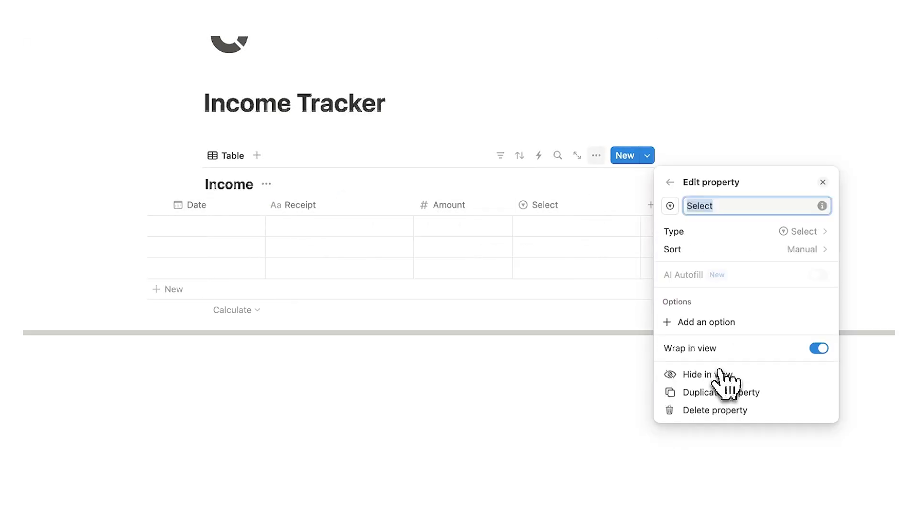
pyautogui.write('Source')
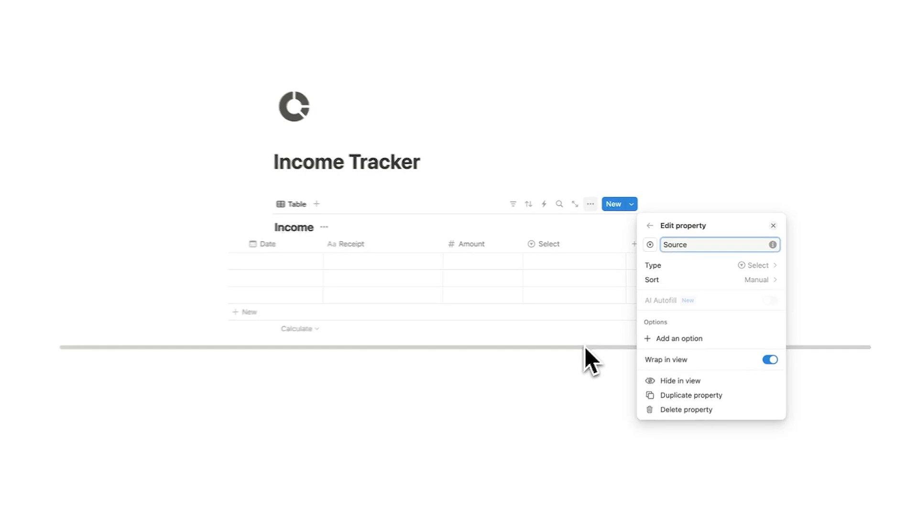
pyautogui.click(588, 358)
pyautogui.moveTo(563, 249); pyautogui.dragTo(530, 250)
pyautogui.click(868, 45)
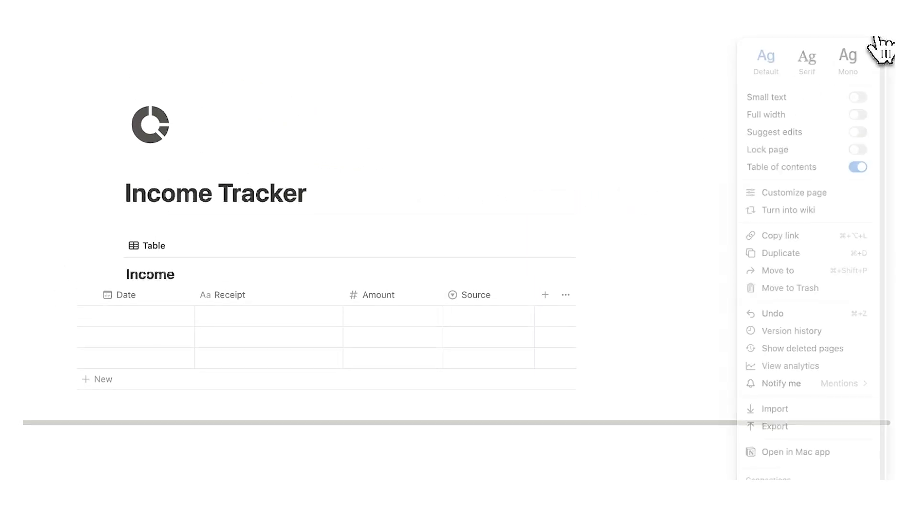
pyautogui.click(860, 120)
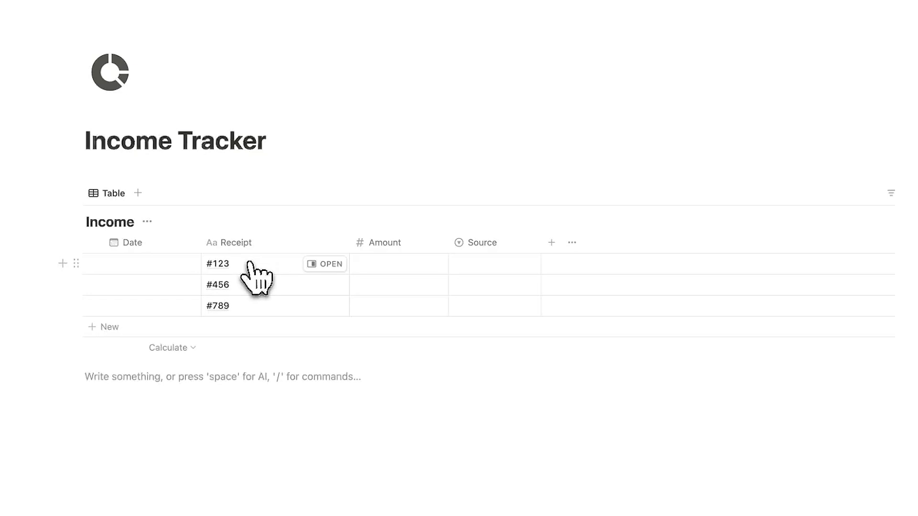
# Date receipts #123, #456 and #789 September 5, 12 and 19, 2024
pyautogui.click(159, 265)
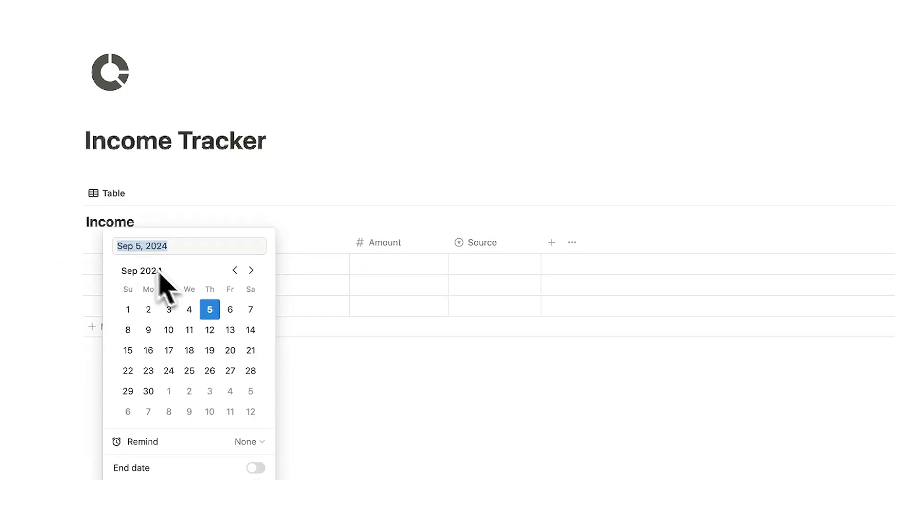
pyautogui.click(217, 315)
pyautogui.click(148, 288)
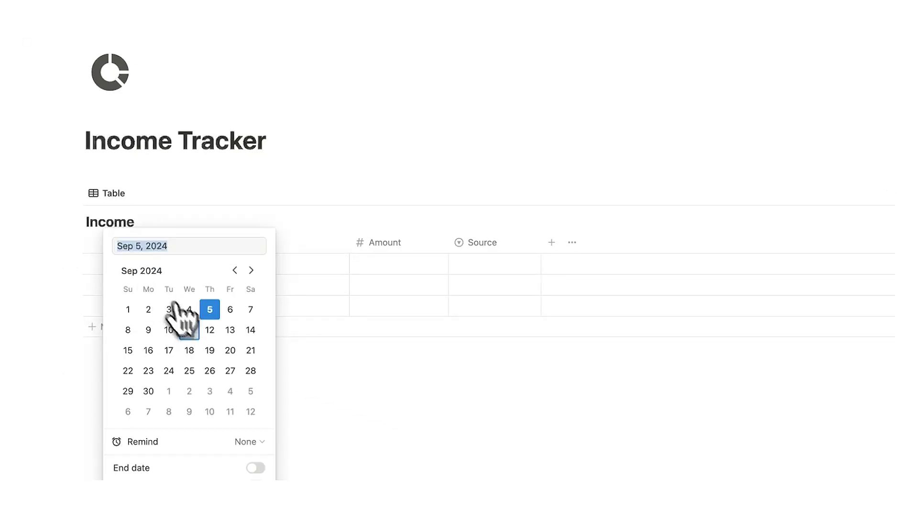
pyautogui.click(209, 329)
pyautogui.click(150, 308)
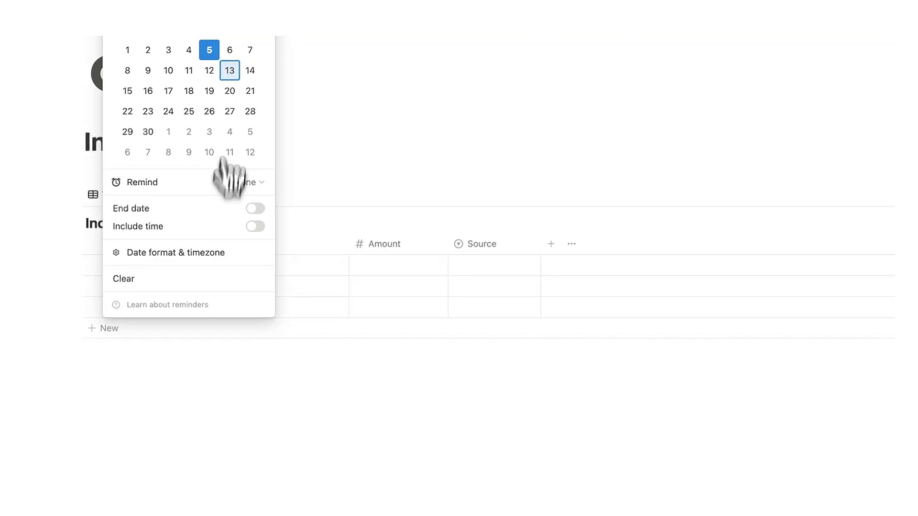
pyautogui.scroll(1, 210, 100)
pyautogui.click(210, 103)
pyautogui.click(364, 395)
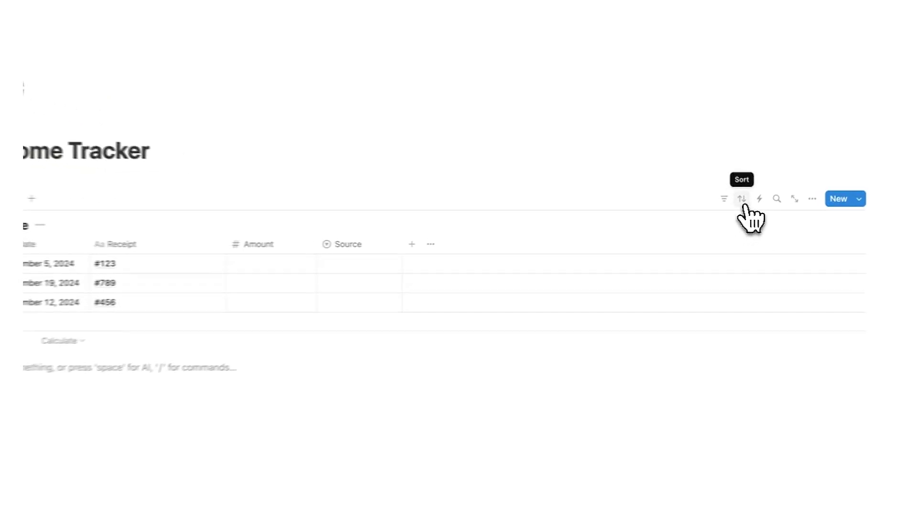
# Sort the table by Date, descending (newest first)
pyautogui.click(742, 199)
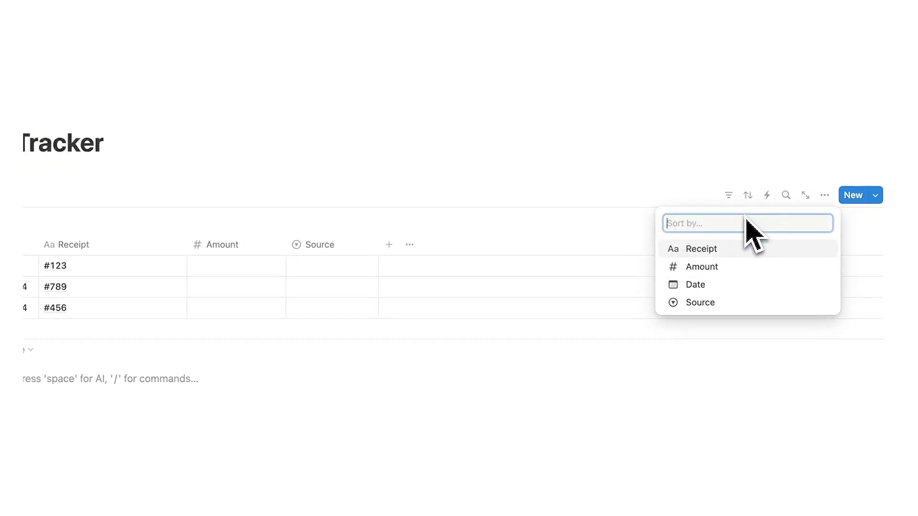
pyautogui.click(725, 287)
pyautogui.click(166, 244)
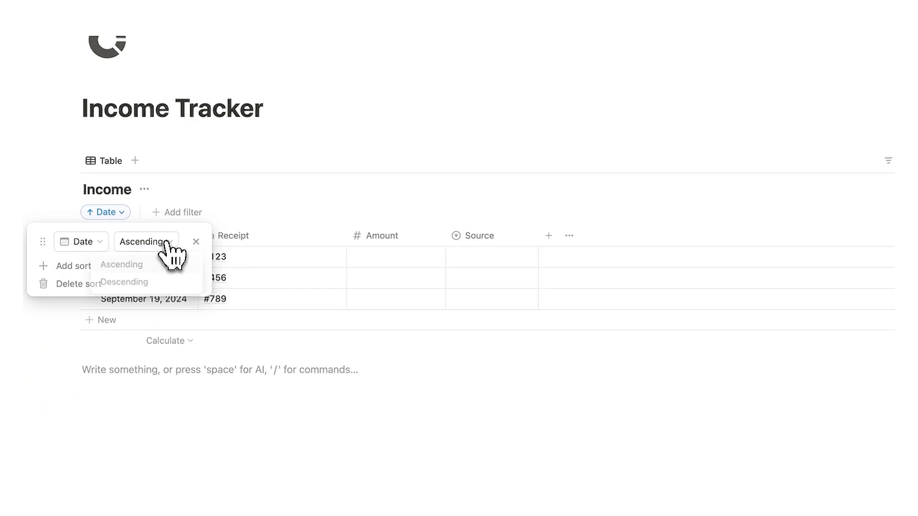
pyautogui.click(167, 285)
pyautogui.click(200, 361)
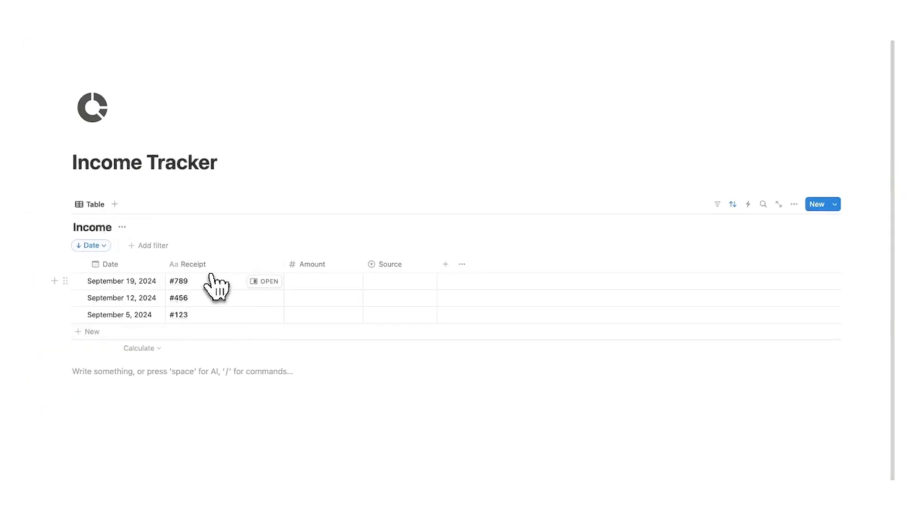
# Add a row dated October 10, 2024 and show the Amount column's sum
pyautogui.click(144, 331)
pyautogui.click(126, 329)
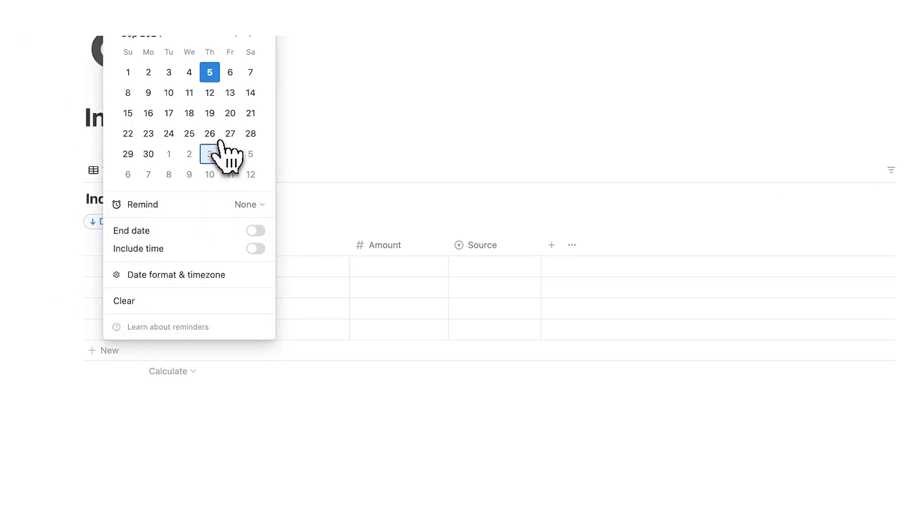
pyautogui.click(210, 175)
pyautogui.click(355, 375)
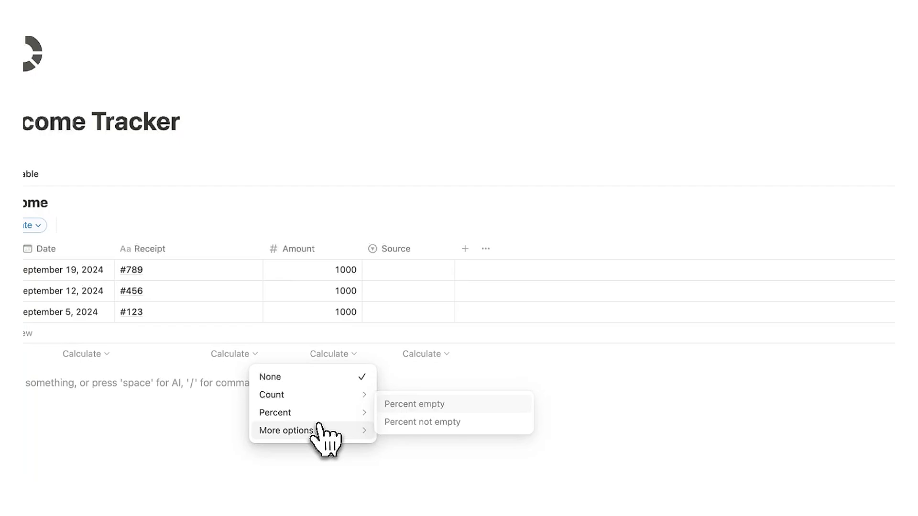
pyautogui.moveTo(330, 430)
pyautogui.click(434, 391)
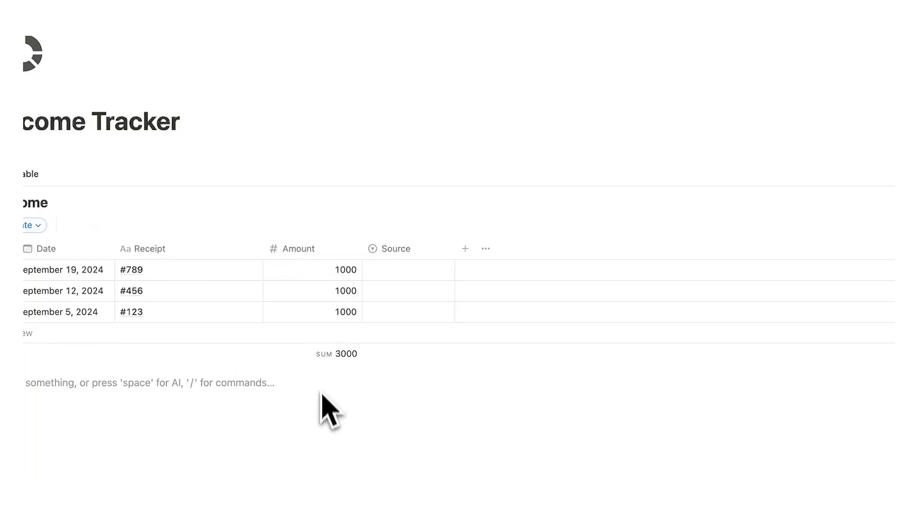
# Set the Source of the three existing receipts to a new 'Job' option
pyautogui.click(385, 271)
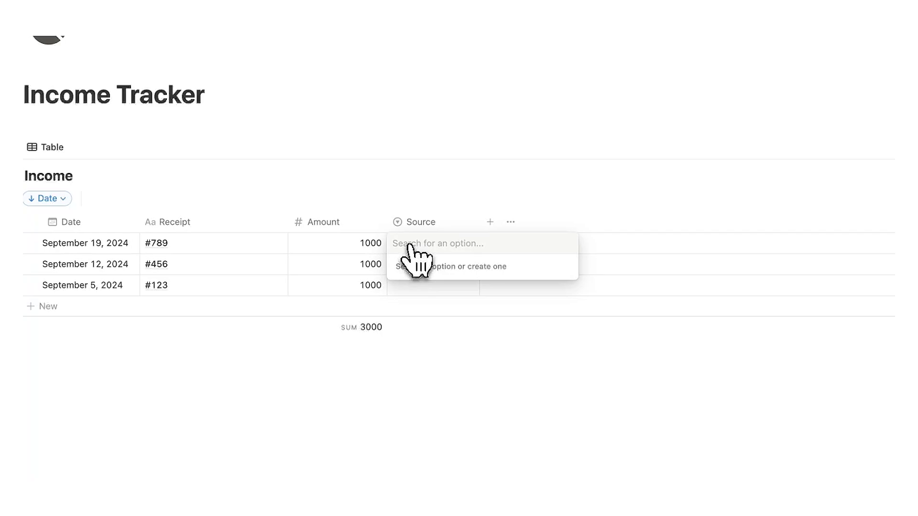
pyautogui.write('Job')
pyautogui.press('Return')
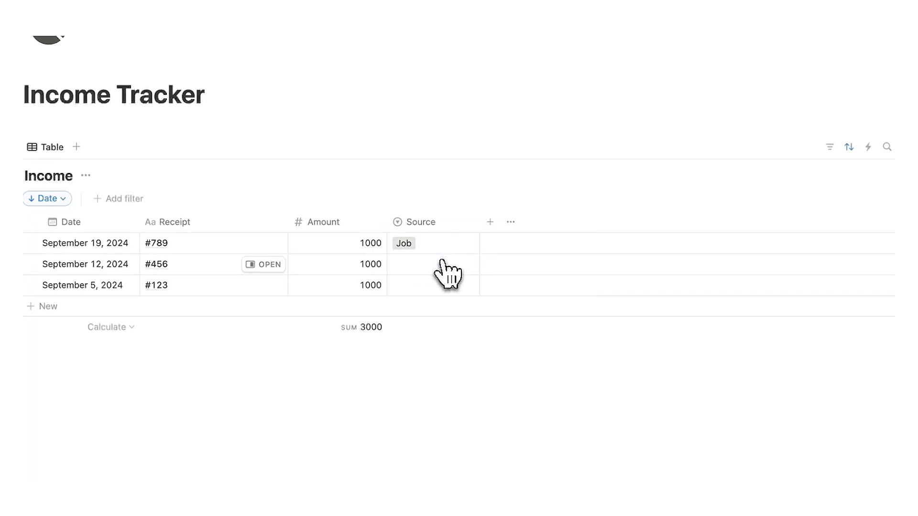
pyautogui.click(442, 262)
pyautogui.click(431, 308)
pyautogui.click(432, 285)
pyautogui.click(434, 324)
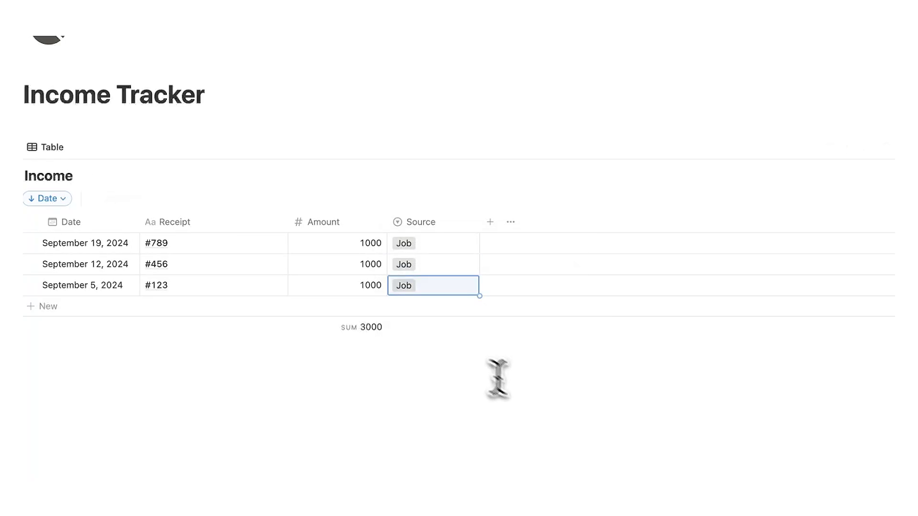
pyautogui.click(452, 390)
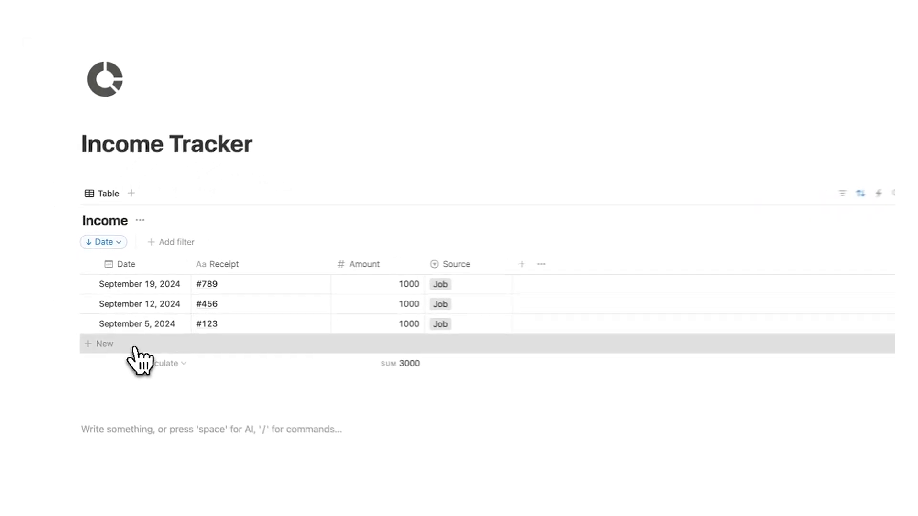
# Add a new entry dated September 11, 2024
pyautogui.click(137, 356)
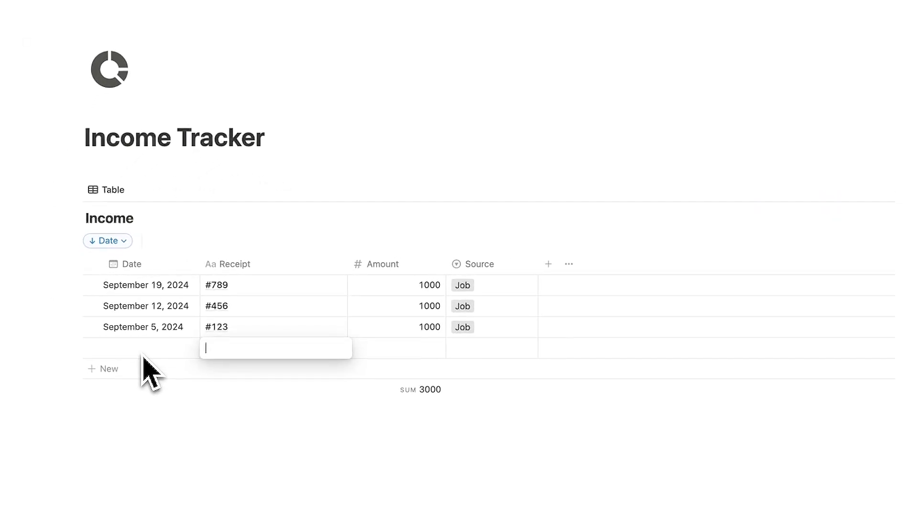
pyautogui.press('Escape')
pyautogui.click(136, 347)
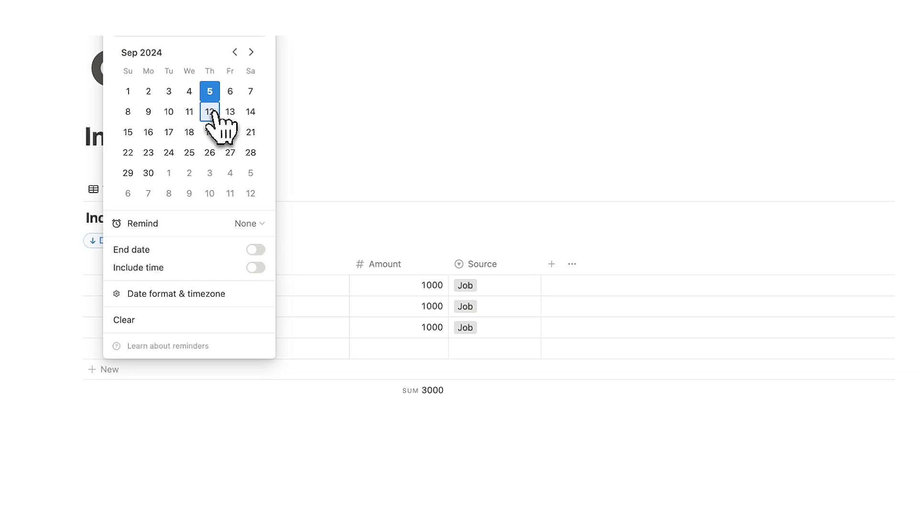
pyautogui.click(189, 112)
pyautogui.click(328, 395)
pyautogui.click(309, 401)
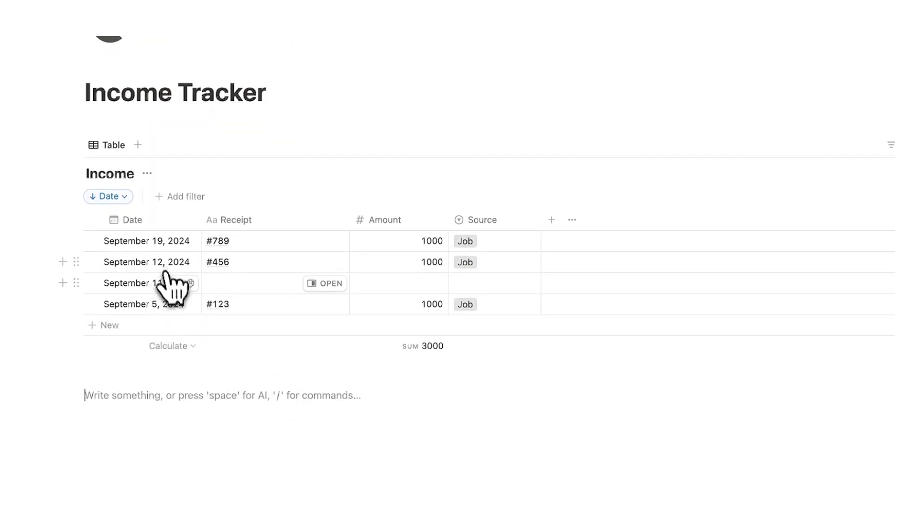
# Give the September 11 entry receipt #111, amount 90 and source Etsy
pyautogui.click(235, 286)
pyautogui.write('#111')
pyautogui.press('Return')
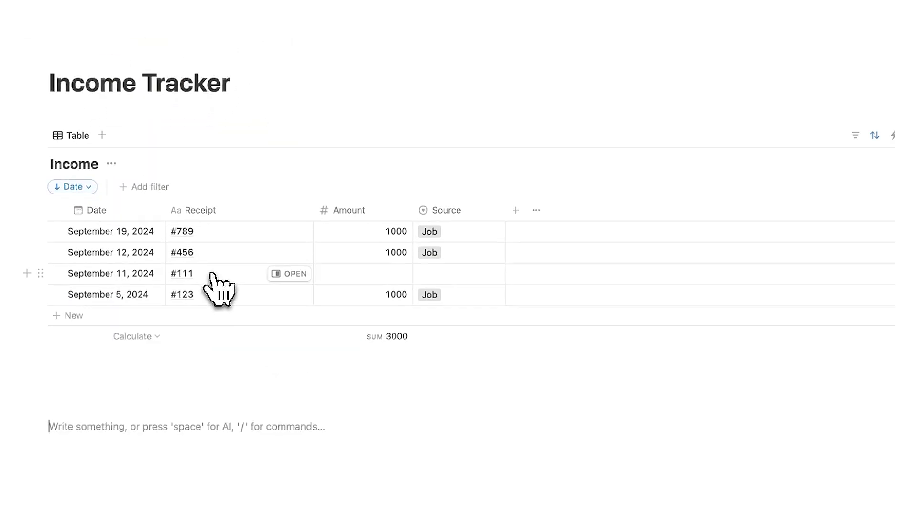
pyautogui.click(398, 281)
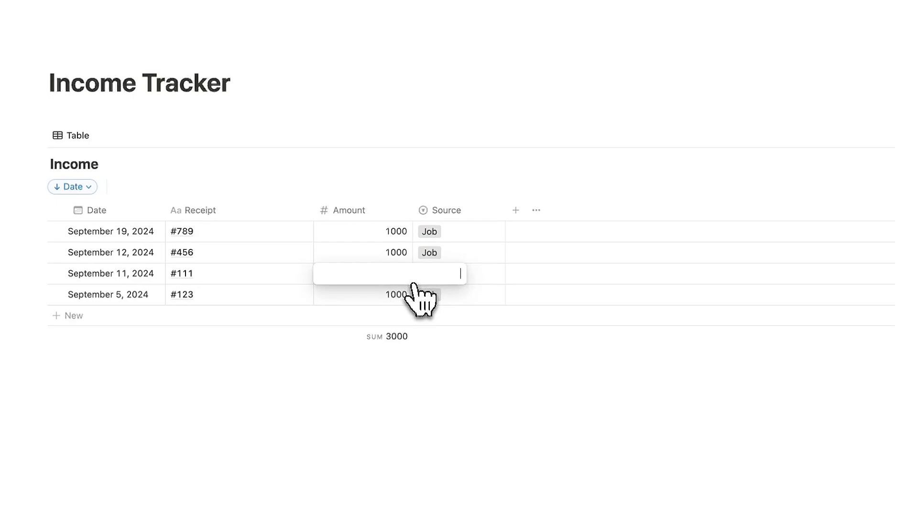
pyautogui.write('90')
pyautogui.press('Return')
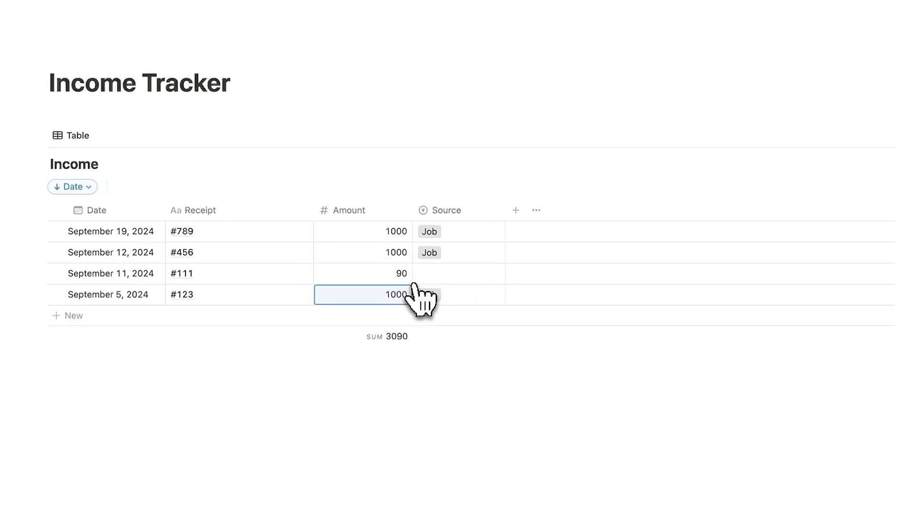
pyautogui.click(463, 280)
pyautogui.write('Etsy')
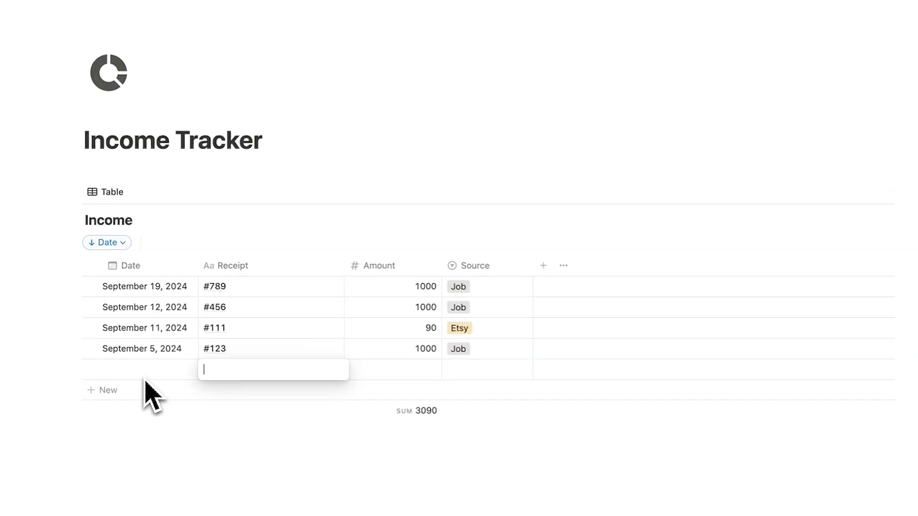
# Add another entry dated September 3, 2024 with amount 120 and source Etsy
pyautogui.click(186, 372)
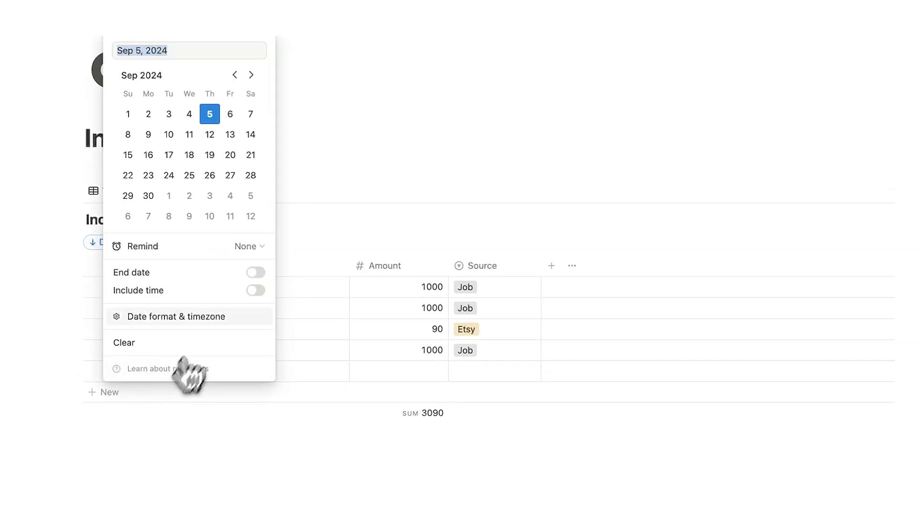
pyautogui.click(169, 115)
pyautogui.click(382, 332)
pyautogui.write('120')
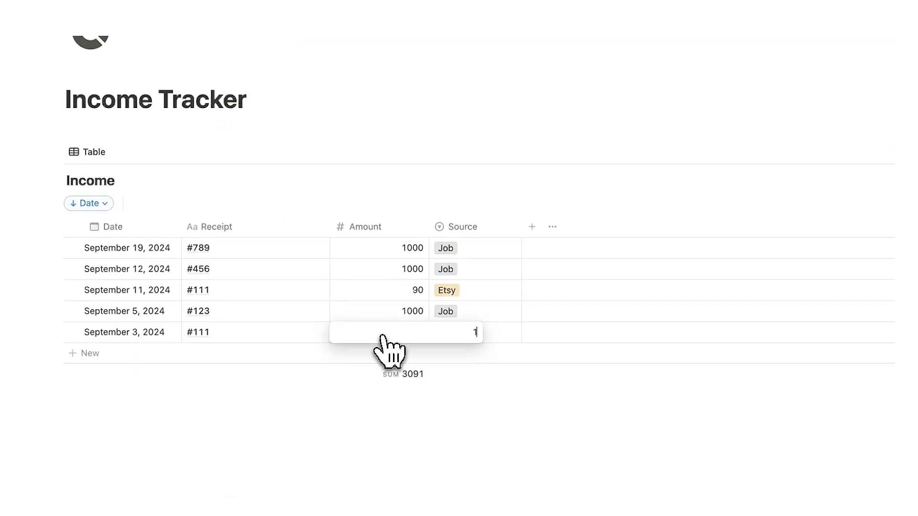
pyautogui.press('Return')
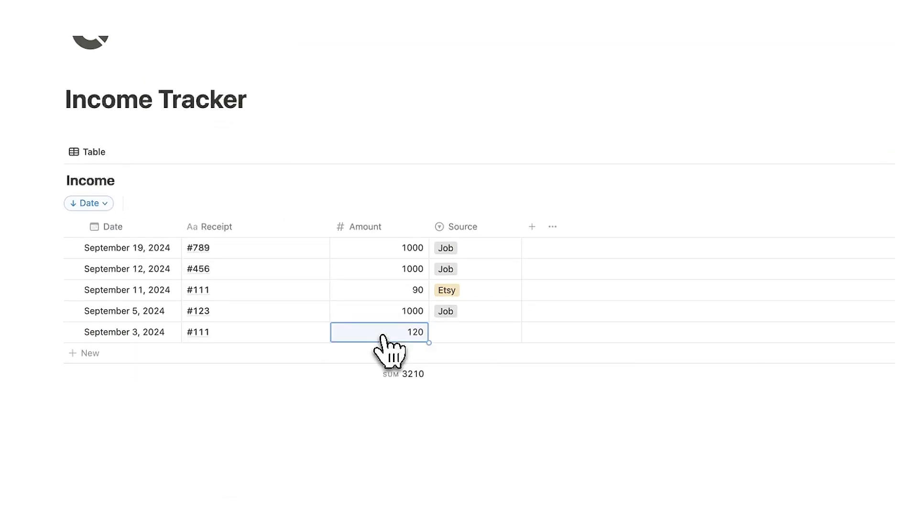
pyautogui.click(457, 332)
pyautogui.click(469, 389)
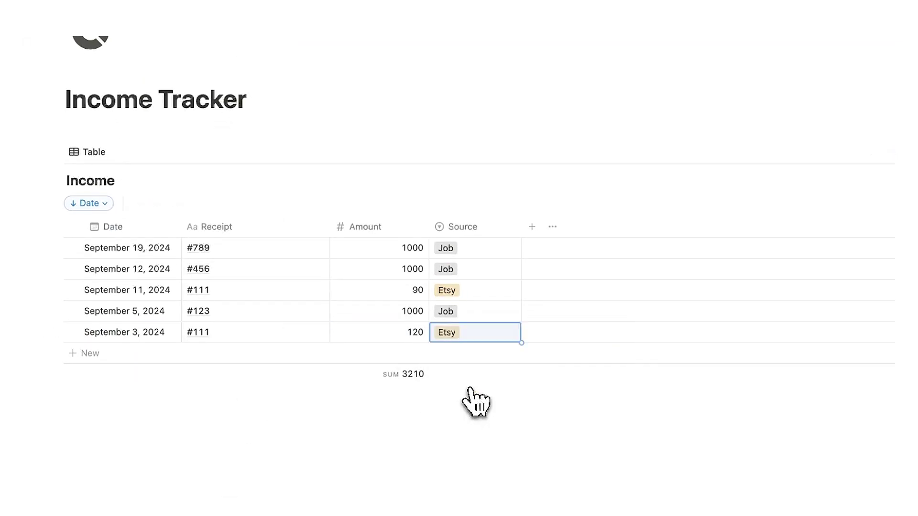
pyautogui.click(420, 411)
pyautogui.press('Return')
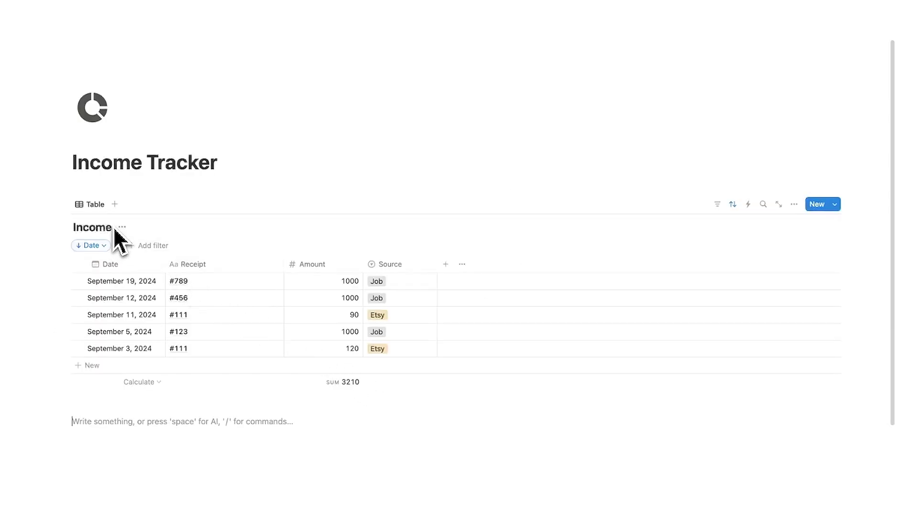
# Duplicate the Table view and name the copy 'Source'
pyautogui.click(93, 204)
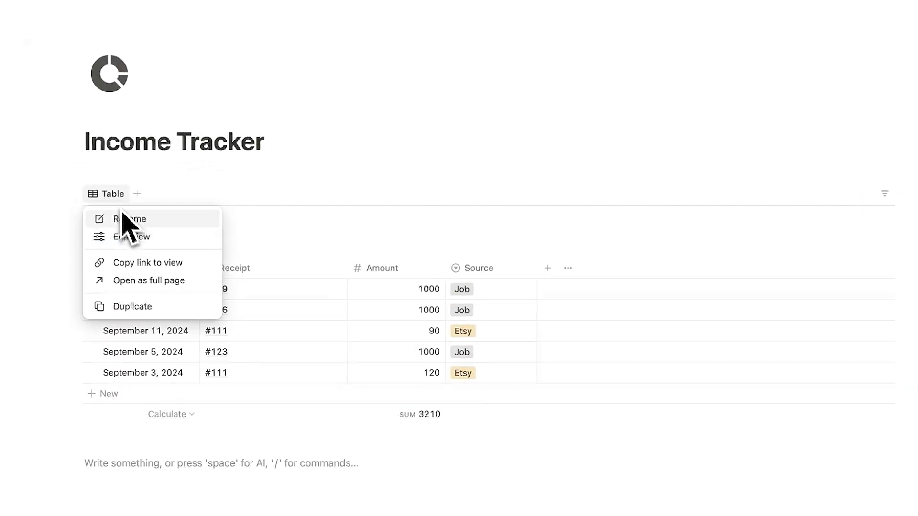
pyautogui.click(123, 304)
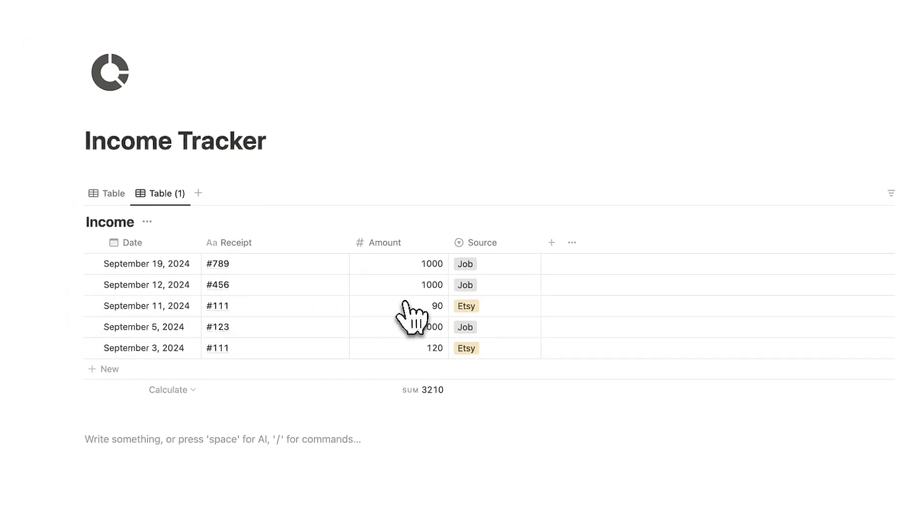
pyautogui.write('Source')
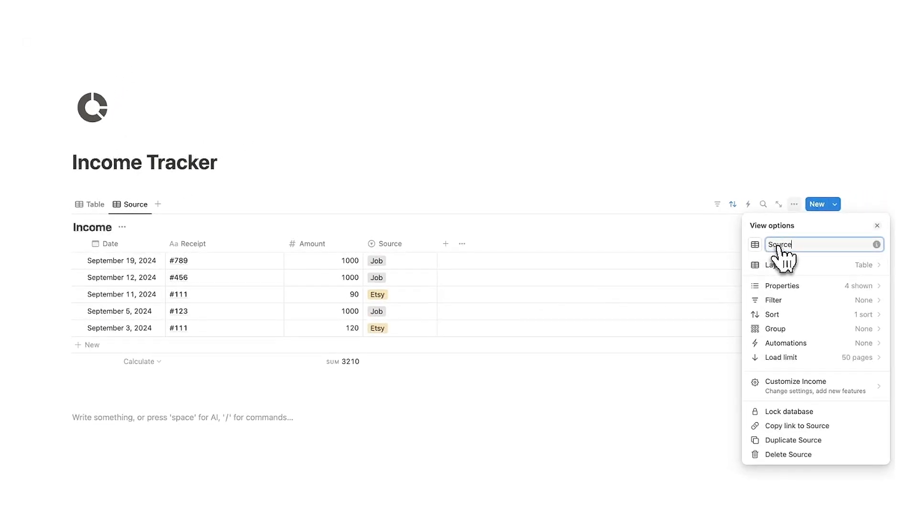
pyautogui.click(636, 397)
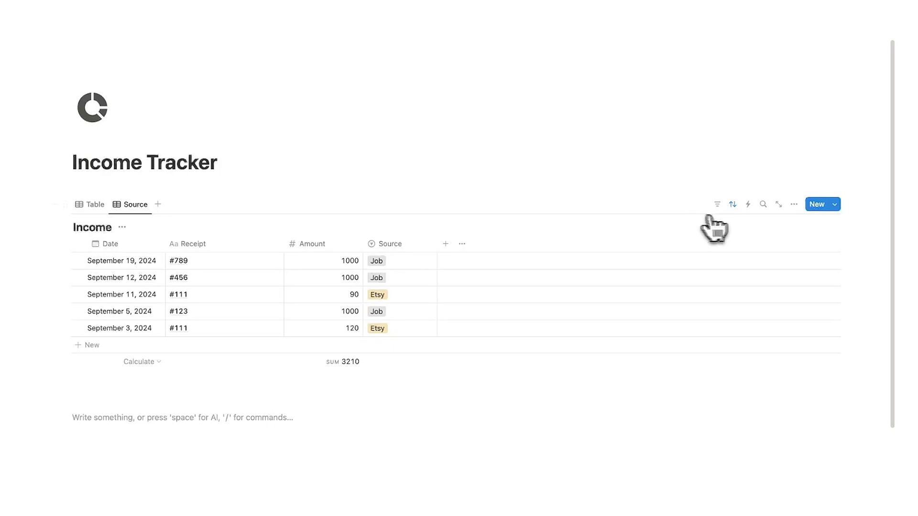
# Group the Source view's rows by the Source property into Etsy and Job
pyautogui.click(733, 205)
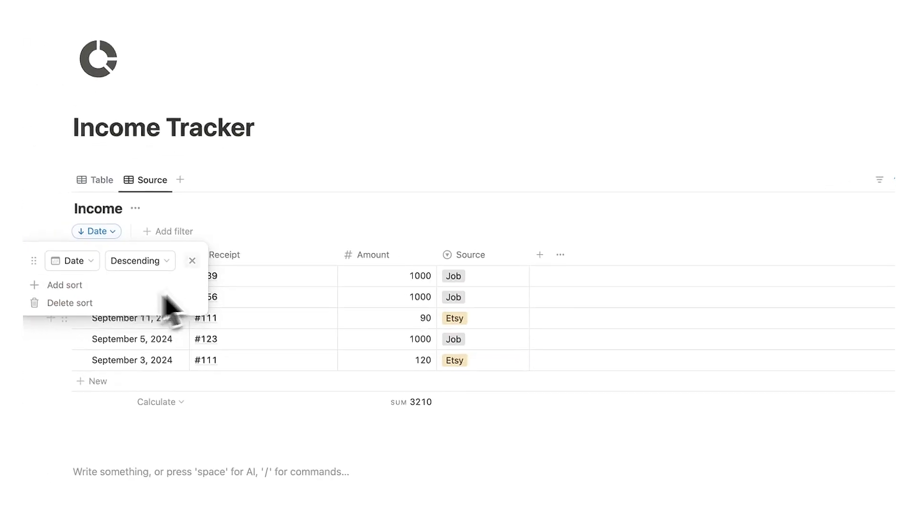
pyautogui.click(318, 329)
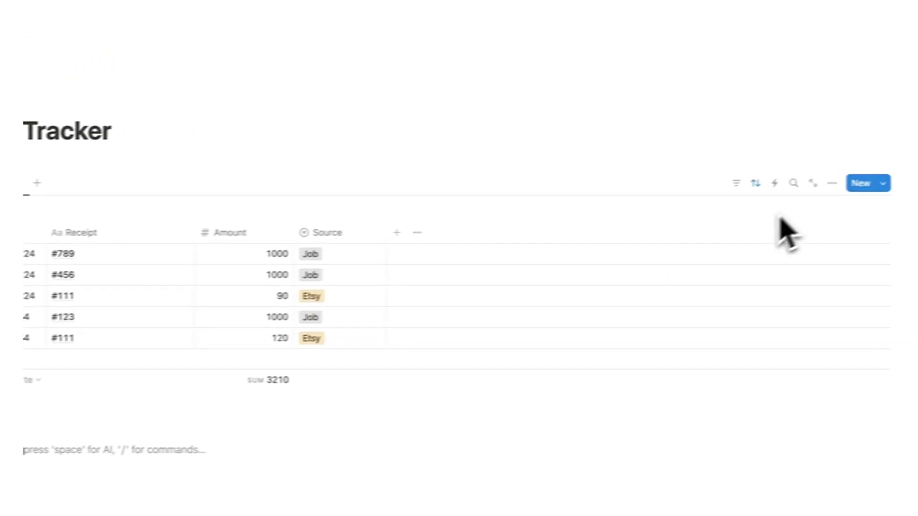
pyautogui.click(831, 183)
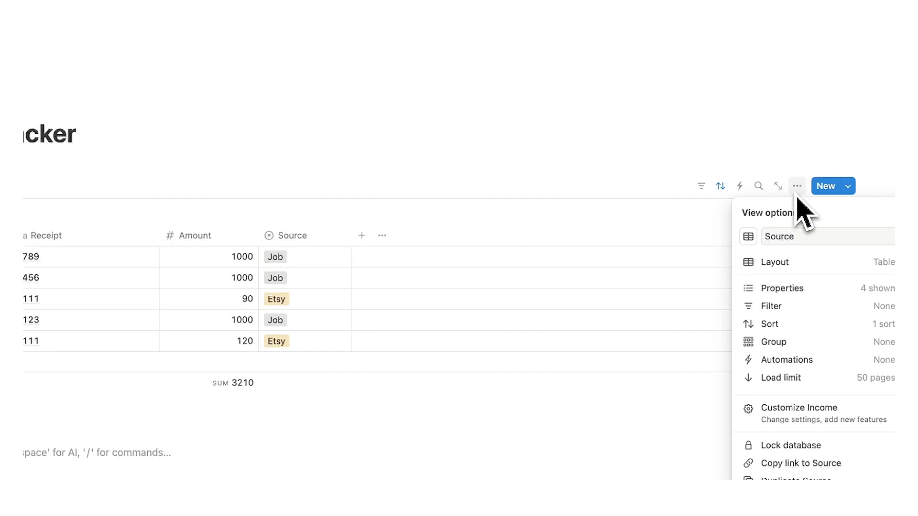
pyautogui.click(797, 341)
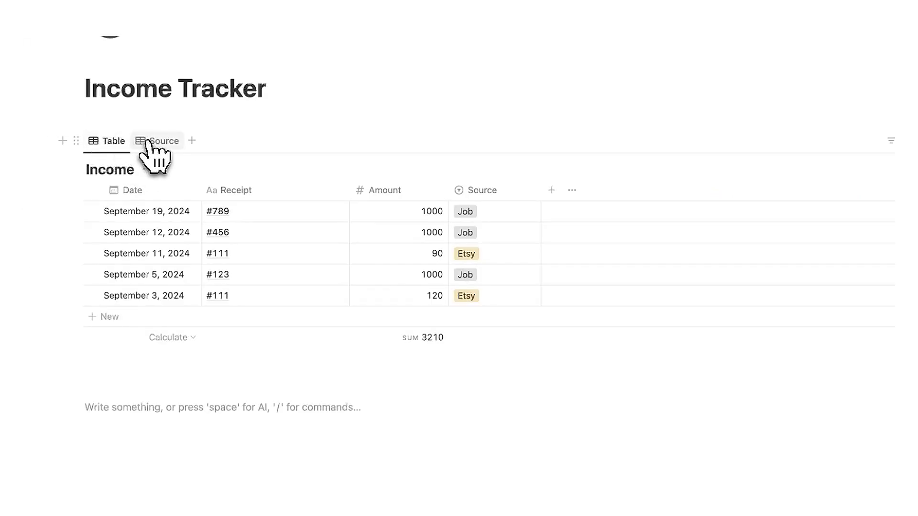
pyautogui.click(153, 142)
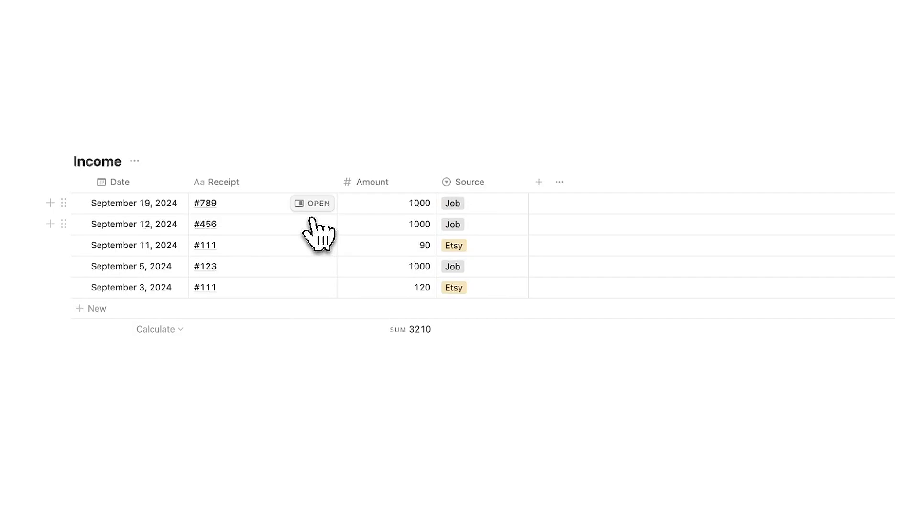
pyautogui.click(313, 203)
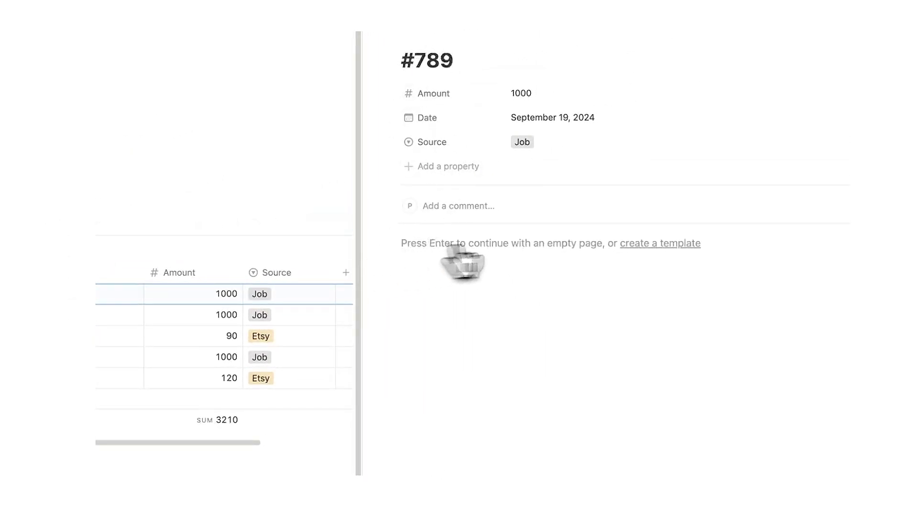
pyautogui.click(478, 262)
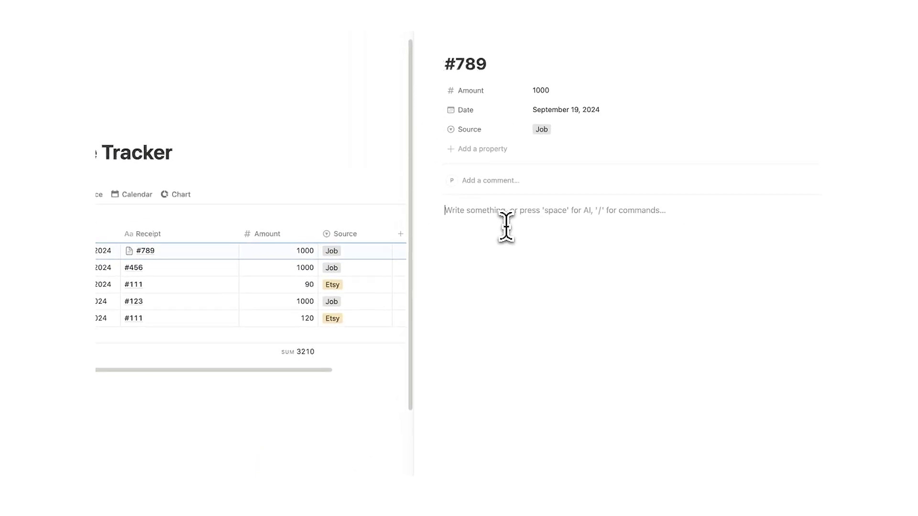
pyautogui.press('Escape')
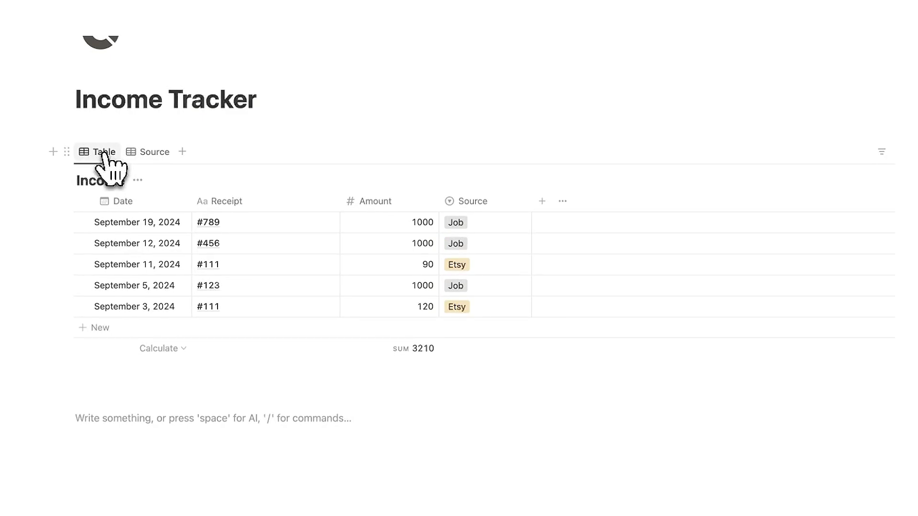
# Duplicate the Table view as 'Calendar' with a calendar icon
pyautogui.click(103, 153)
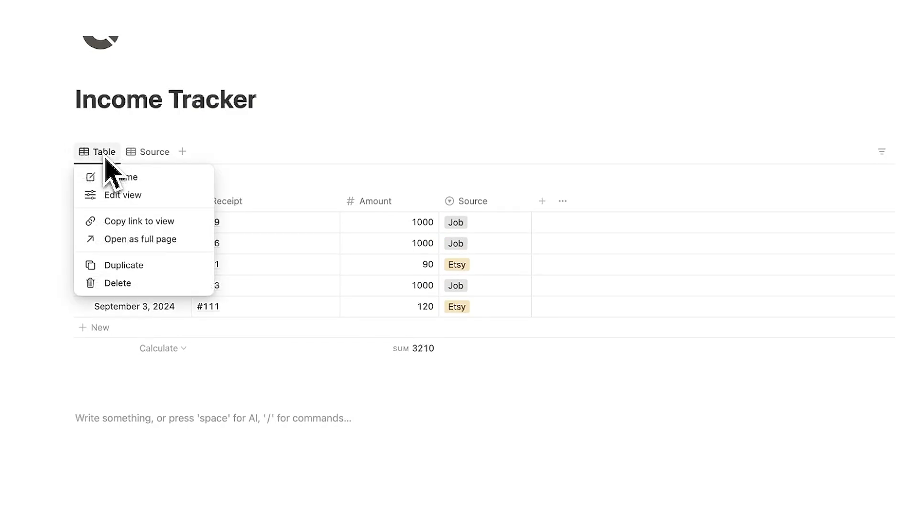
pyautogui.click(125, 266)
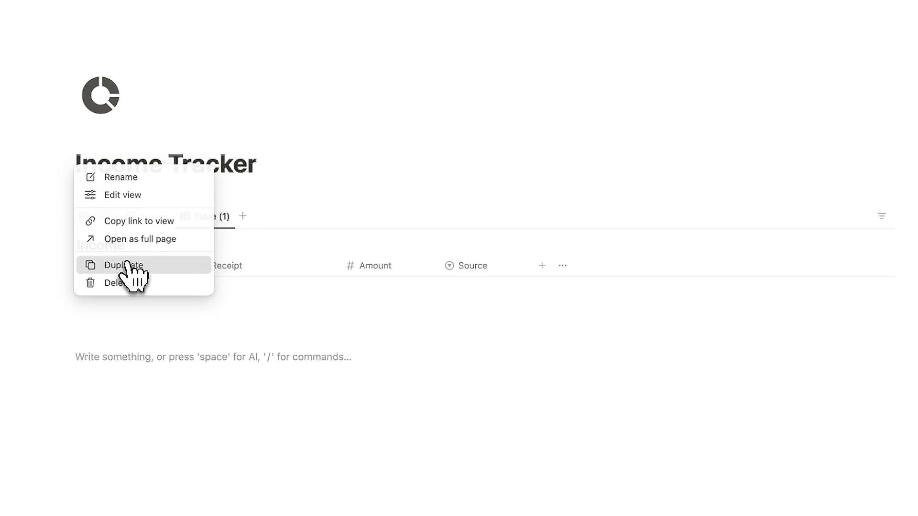
pyautogui.write('Calendar')
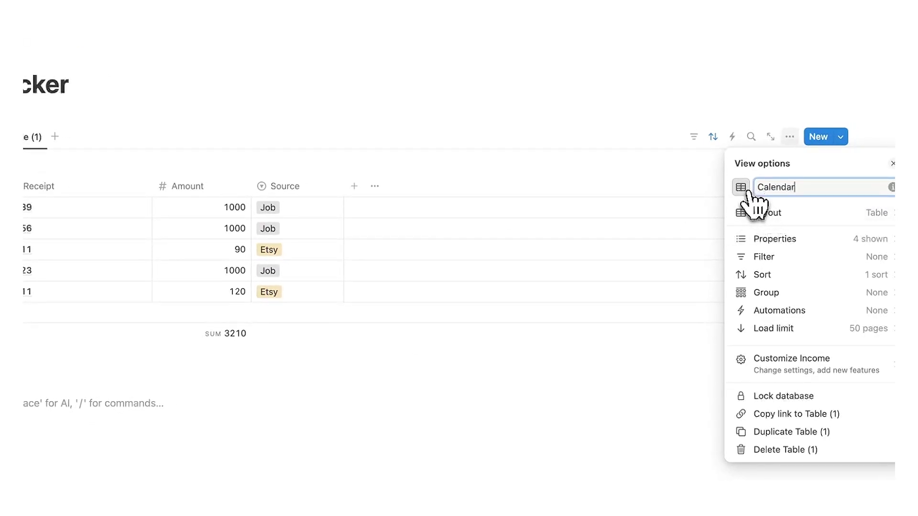
pyautogui.click(743, 189)
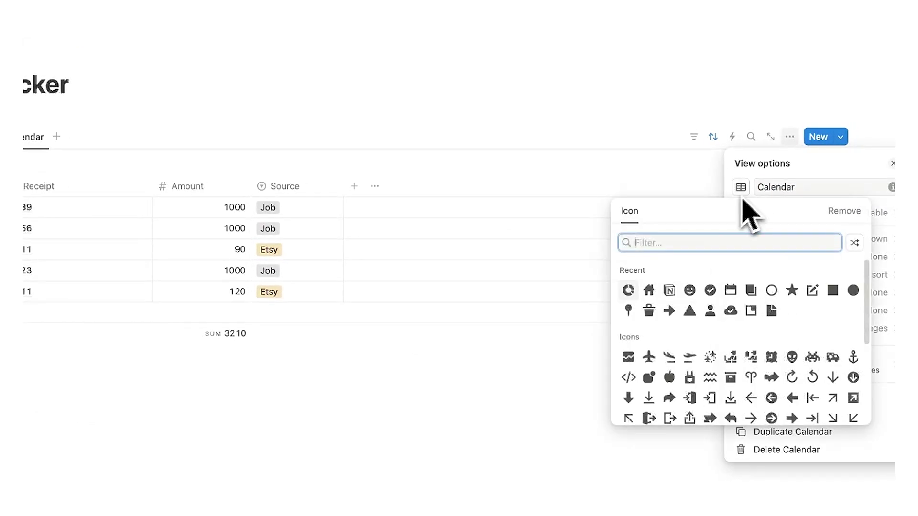
pyautogui.write('calendar')
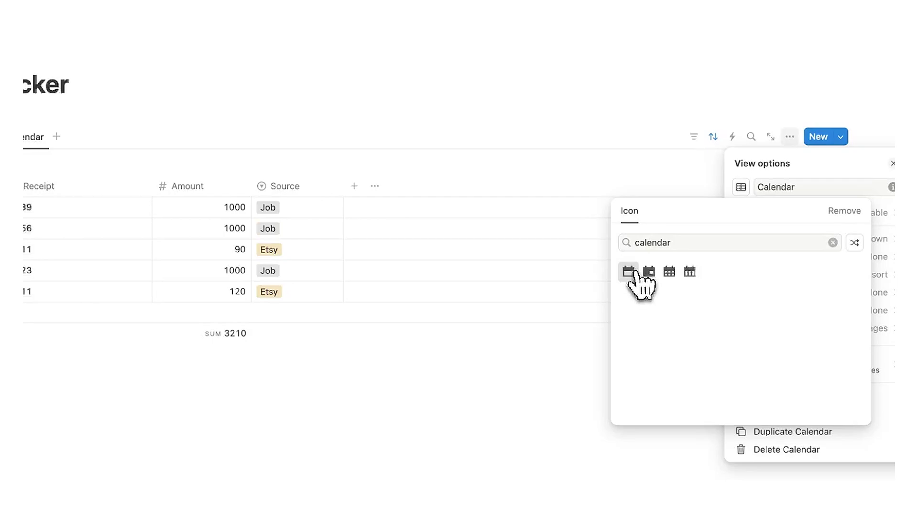
pyautogui.click(628, 271)
# Switch the Calendar view's layout to a month calendar
pyautogui.click(789, 225)
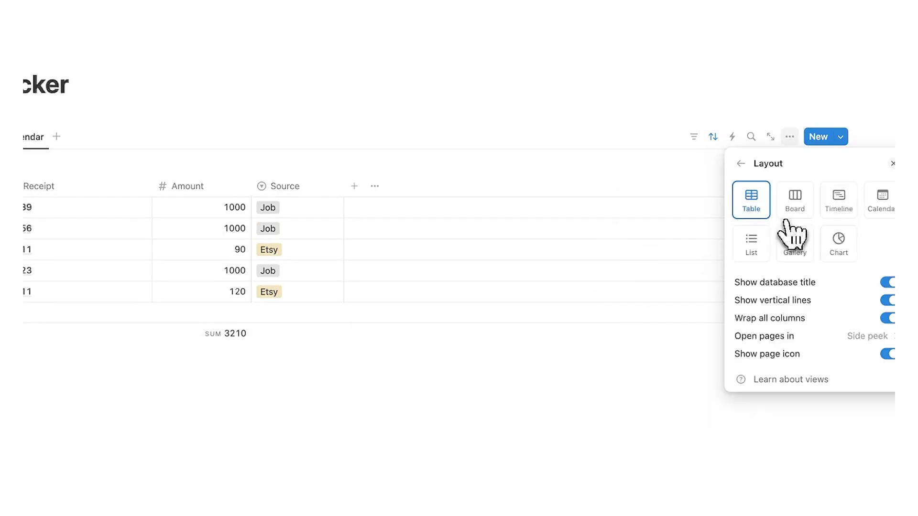
pyautogui.click(879, 198)
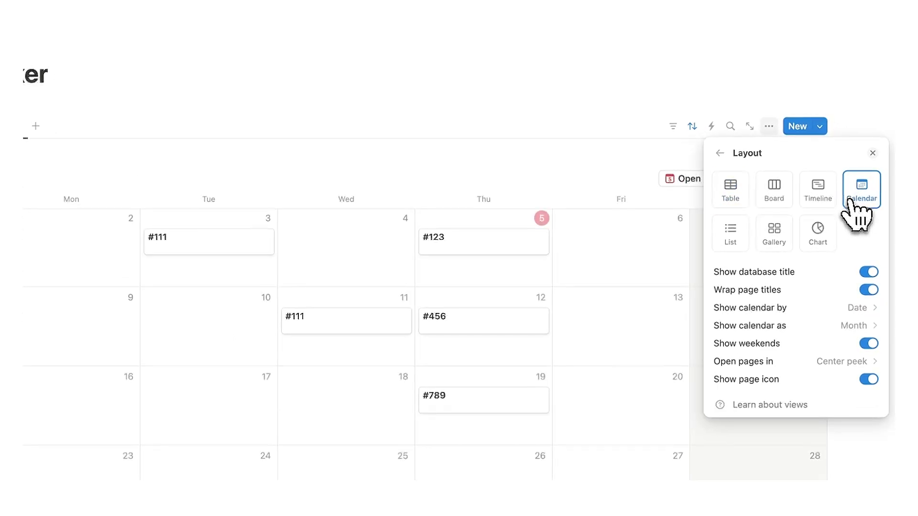
pyautogui.click(627, 272)
pyautogui.scroll(-1, 612, 276)
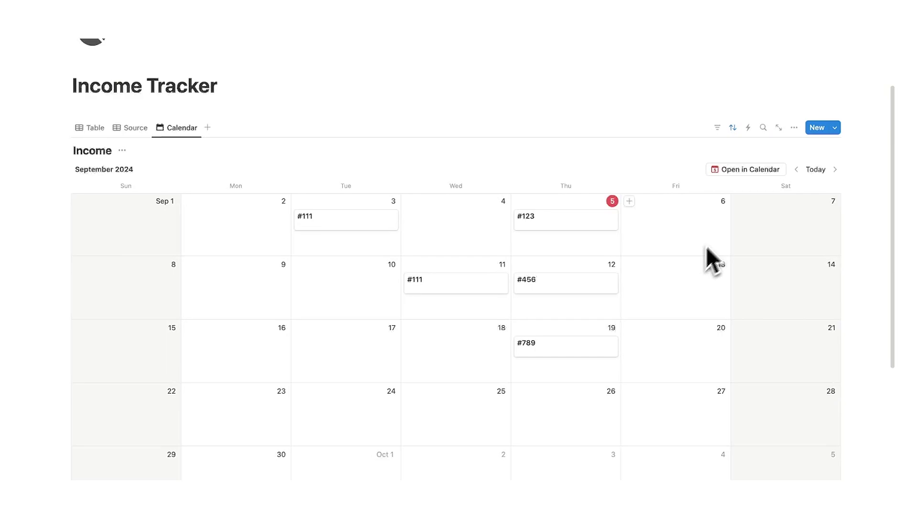
# Show the Source and Amount properties on the calendar cards
pyautogui.click(794, 127)
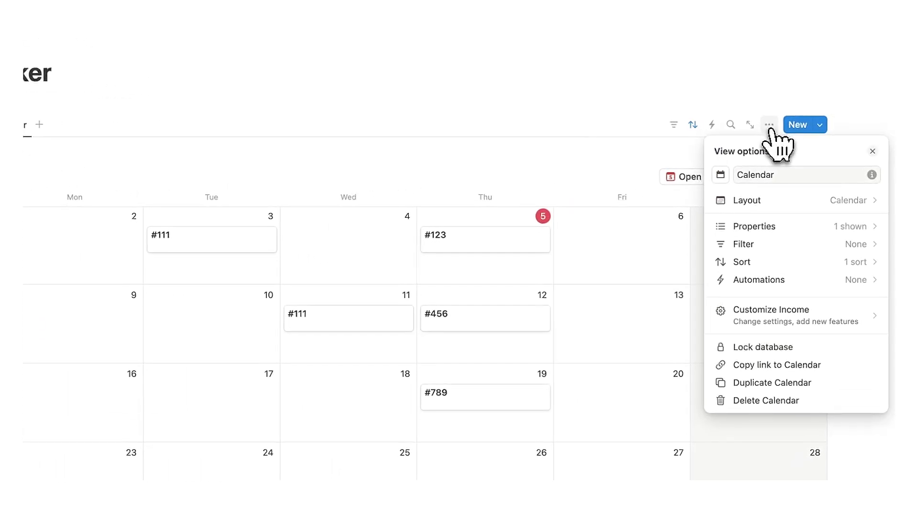
pyautogui.click(765, 227)
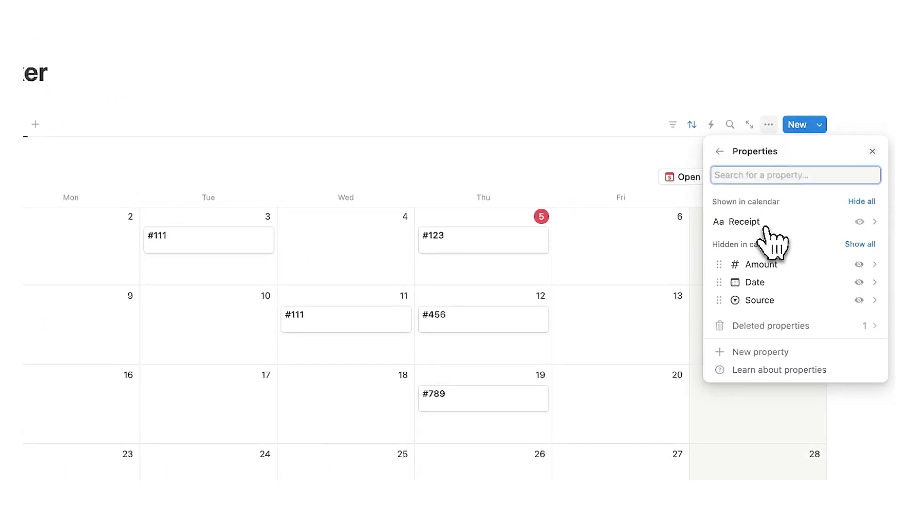
pyautogui.click(859, 301)
pyautogui.click(859, 282)
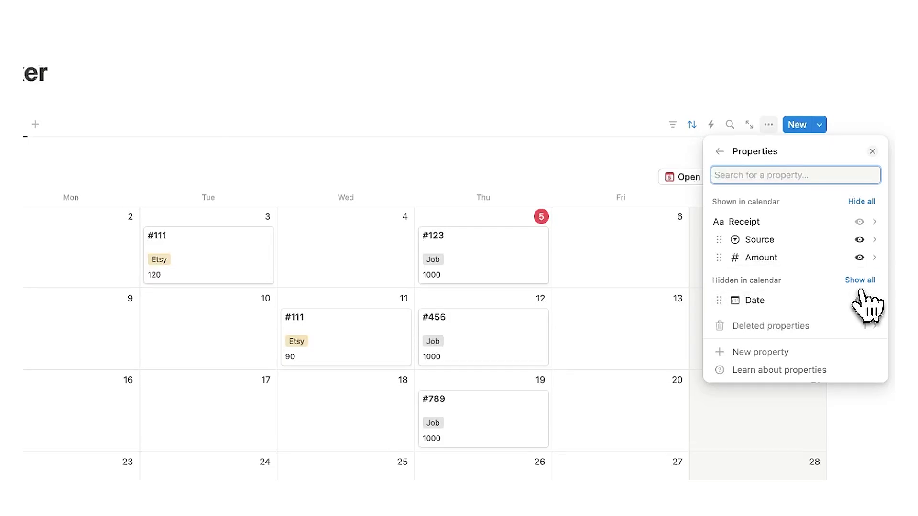
pyautogui.press('Escape')
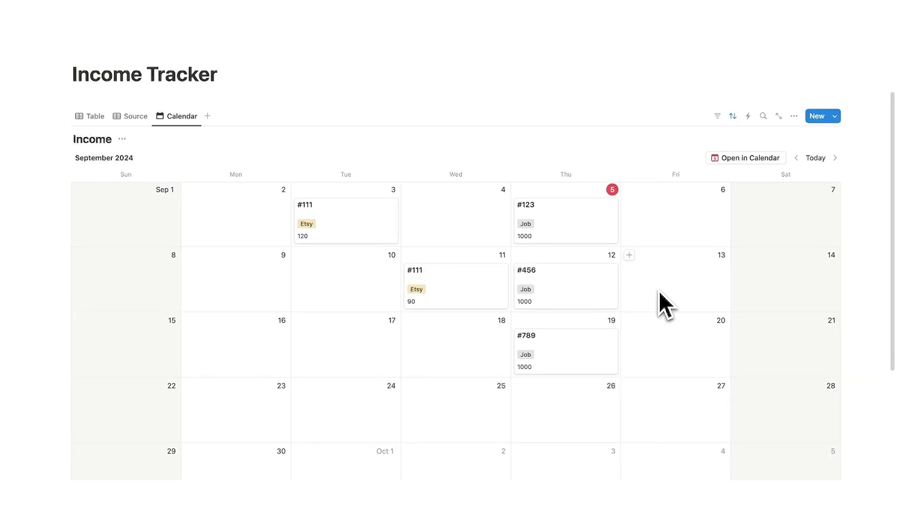
# Return to the original Table view of the Income database
pyautogui.scroll(1, 658, 291)
pyautogui.scroll(1, 281, 211)
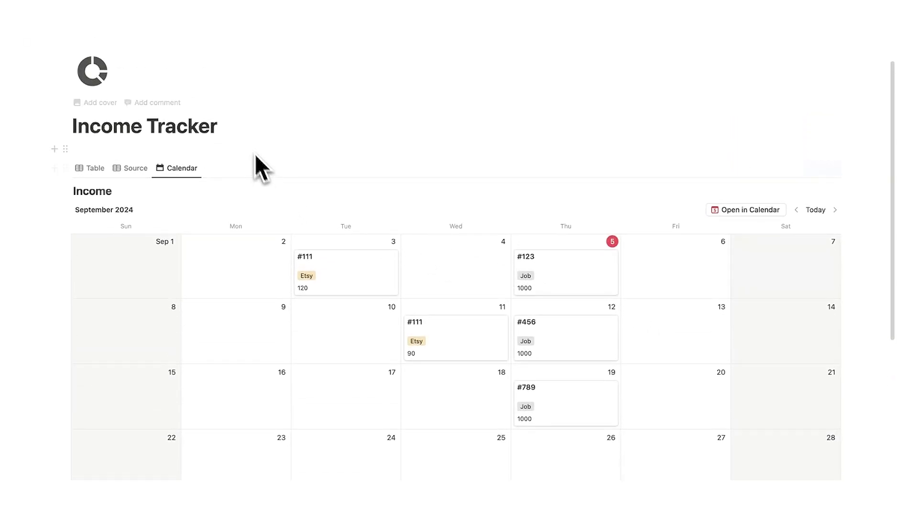
pyautogui.scroll(1, 95, 94)
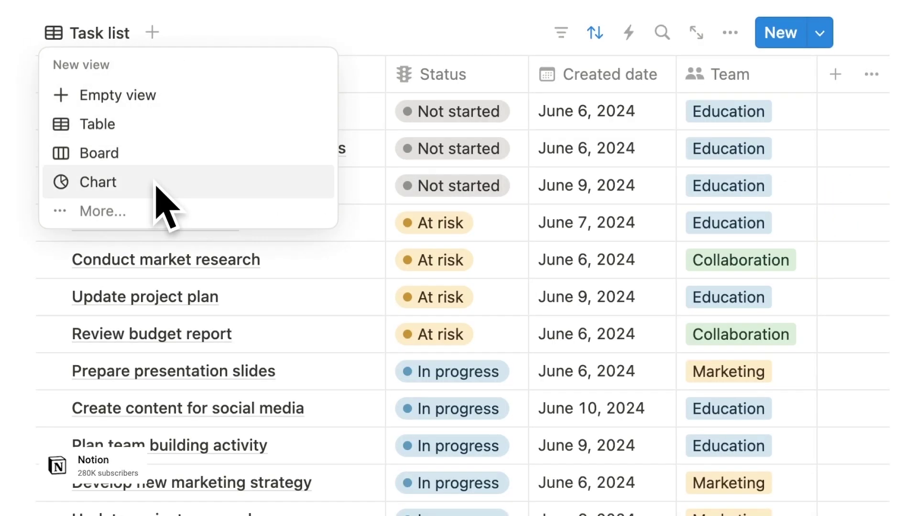
pyautogui.click(156, 186)
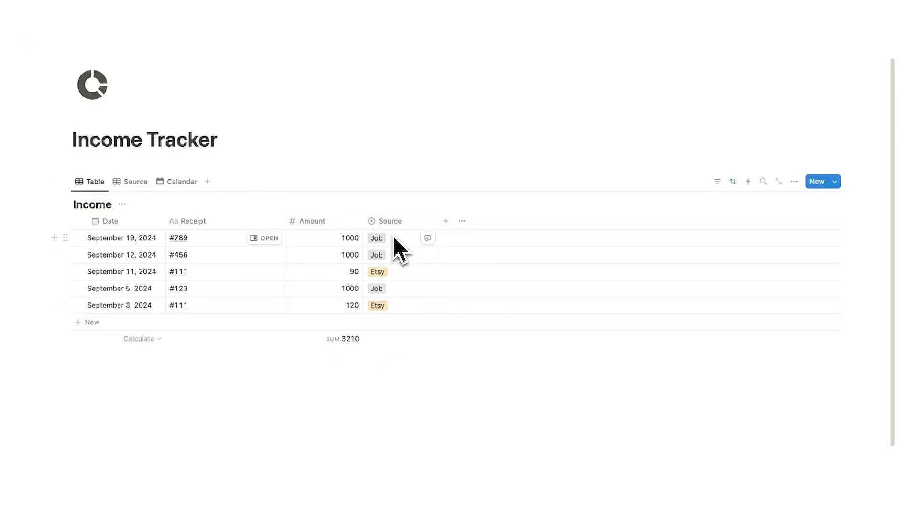
# Duplicate the Table view as 'Chart' and give it a chart icon
pyautogui.click(106, 183)
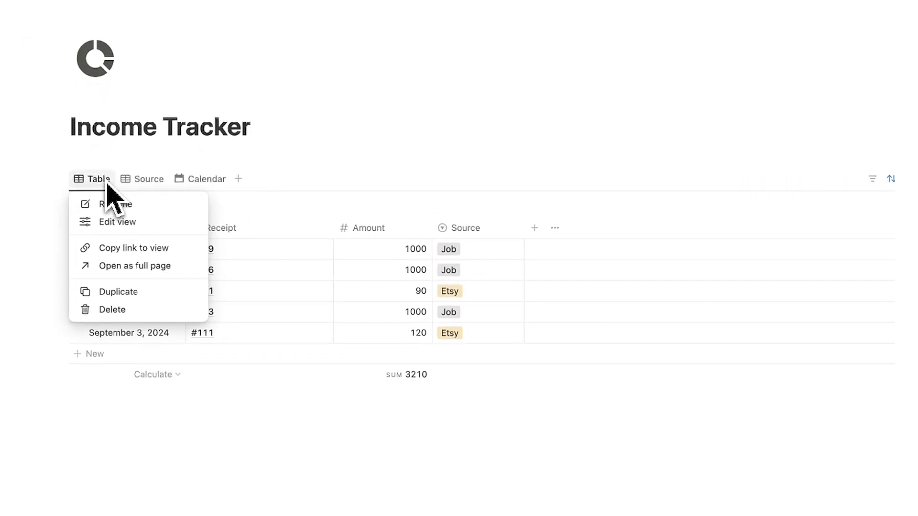
pyautogui.click(120, 292)
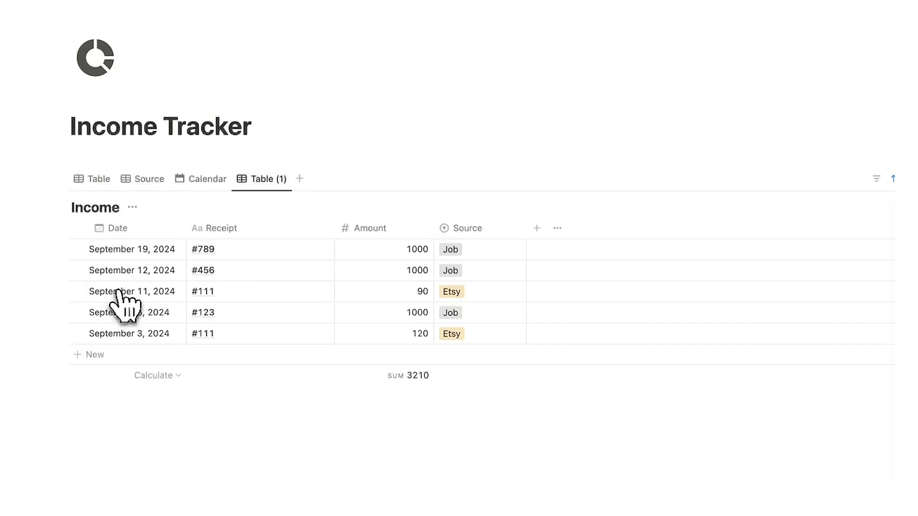
pyautogui.write('Chart')
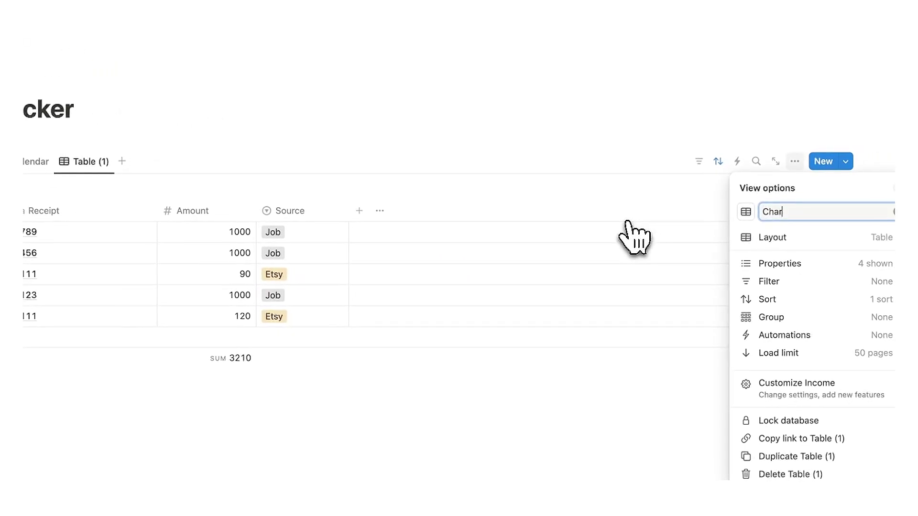
pyautogui.click(740, 216)
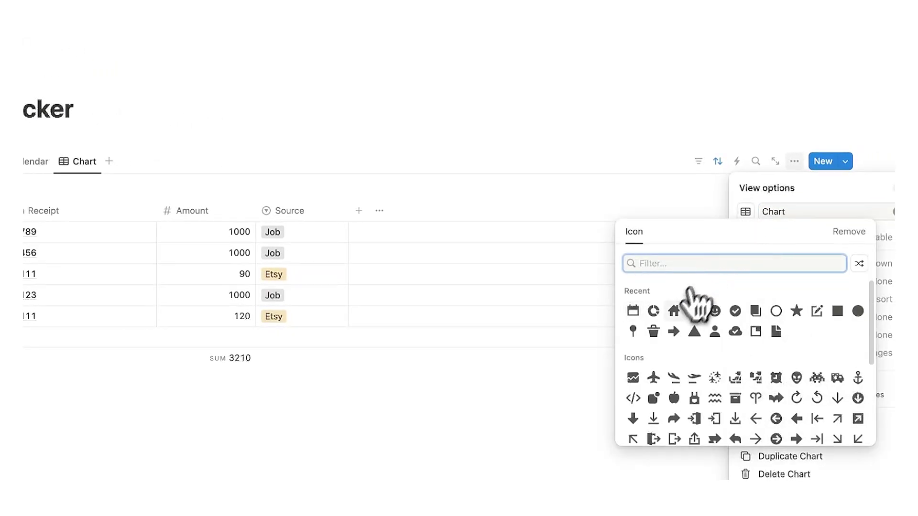
pyautogui.click(693, 306)
pyautogui.click(767, 237)
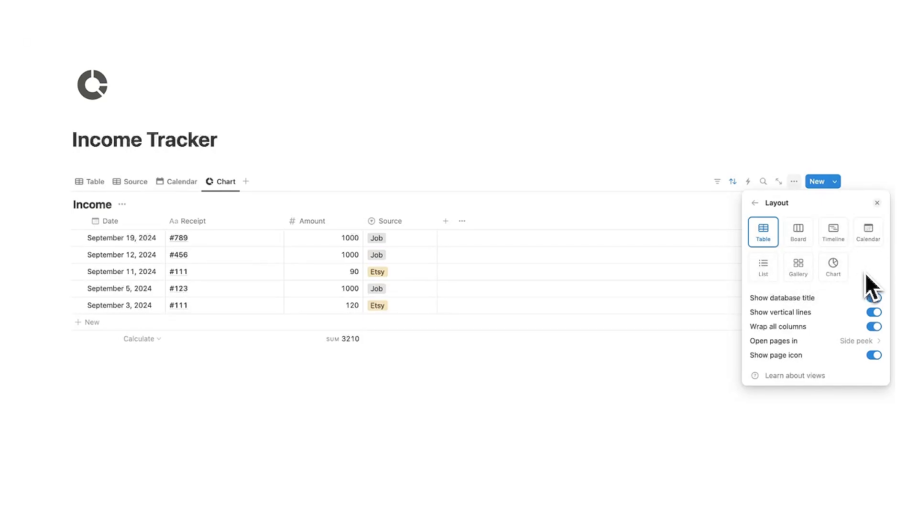
pyautogui.click(679, 354)
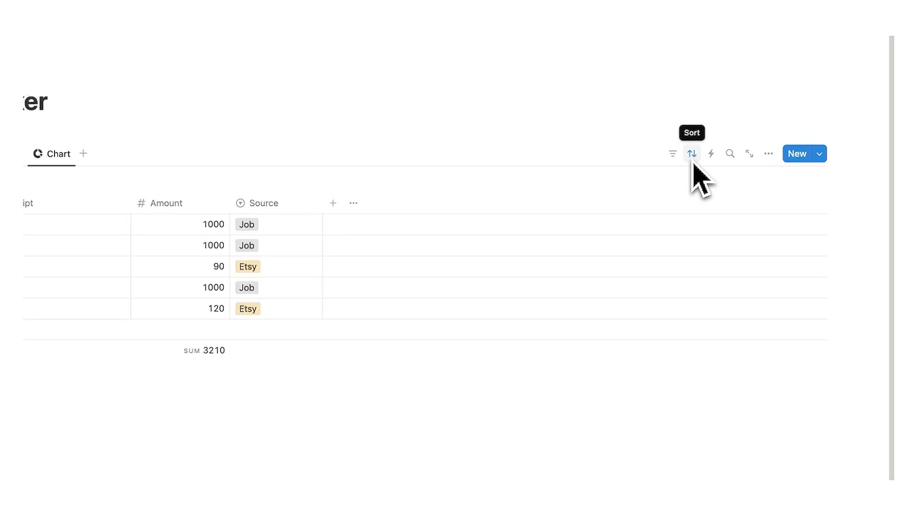
pyautogui.click(768, 155)
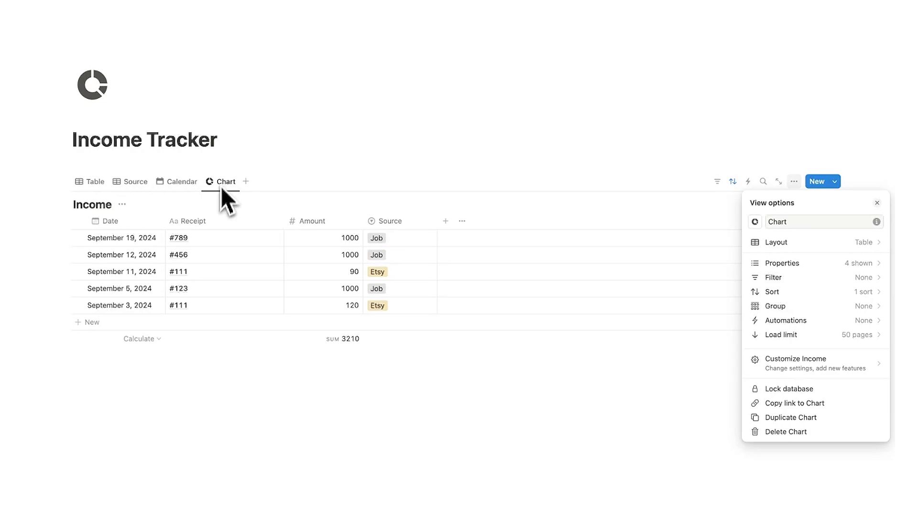
# Switch the Chart view's layout to Chart, showing a bar chart of entries per Source: Etsy 2, Job 3
pyautogui.click(775, 243)
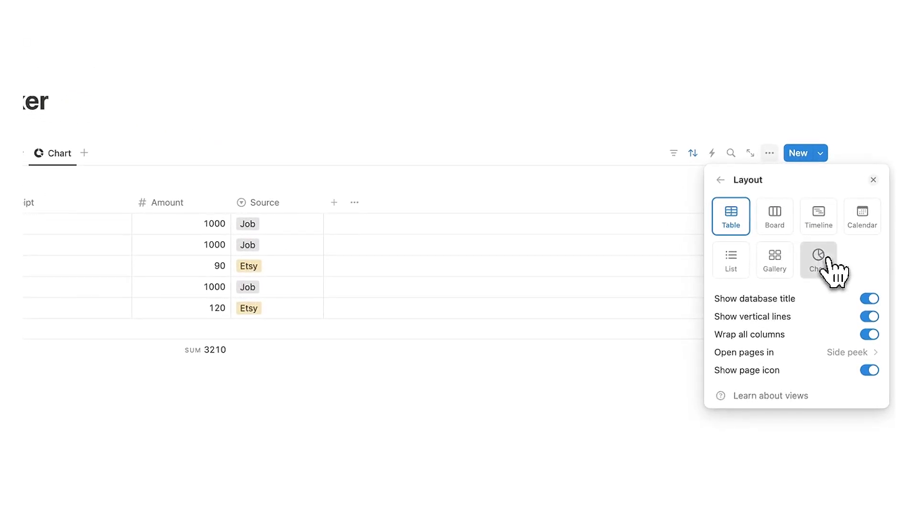
pyautogui.click(832, 269)
pyautogui.click(519, 345)
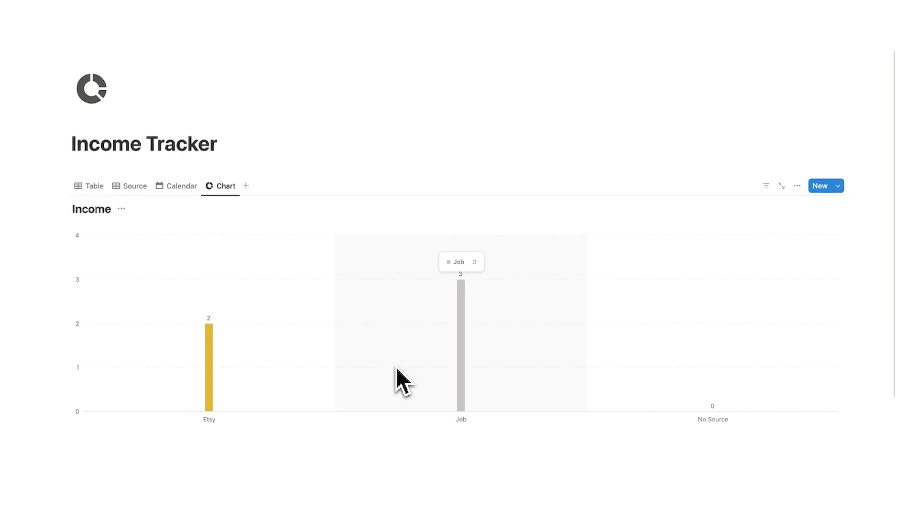
pyautogui.scroll(-1, 394, 368)
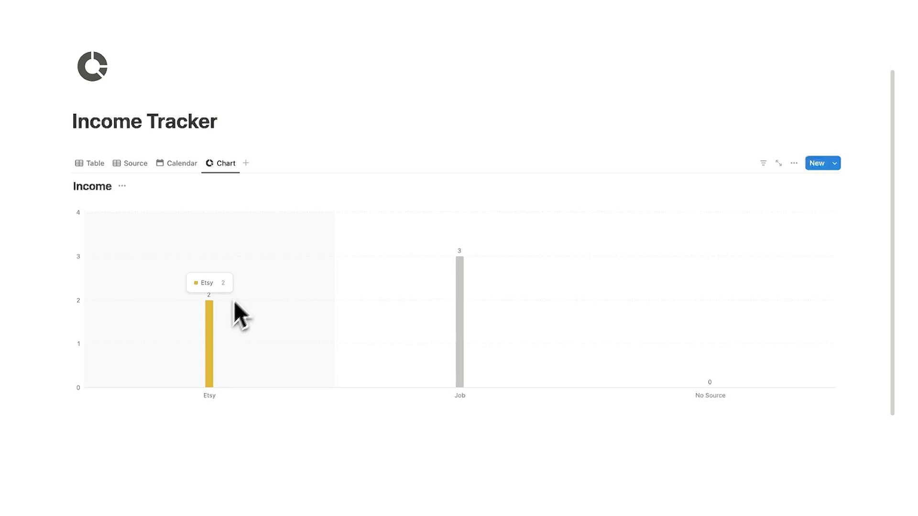
pyautogui.scroll(-1, 254, 371)
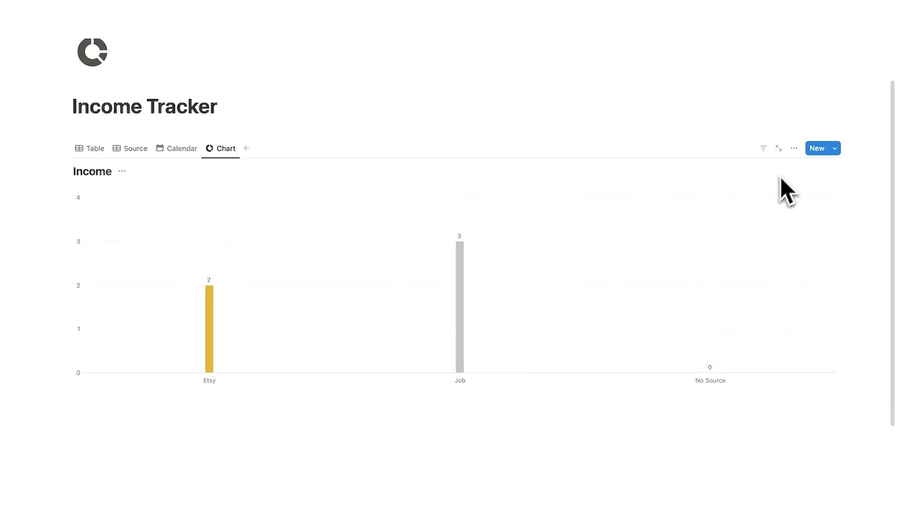
# Make the chart a donut with slices summing Amount per Source: Job 3000, Etsy 210
pyautogui.click(794, 148)
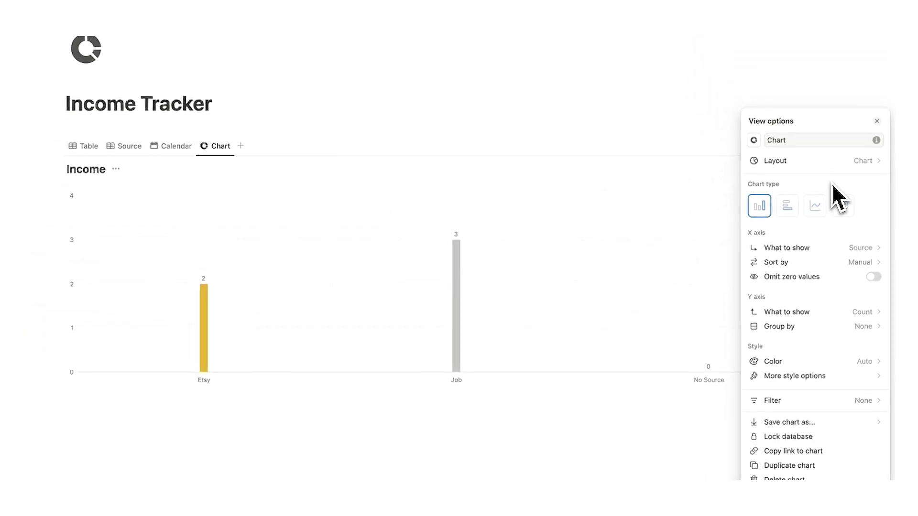
pyautogui.click(843, 208)
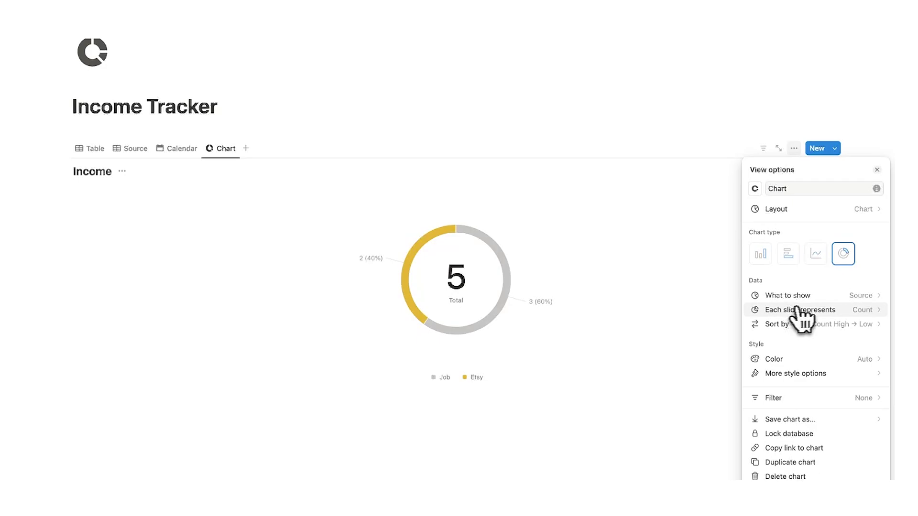
pyautogui.click(831, 311)
pyautogui.moveTo(820, 349)
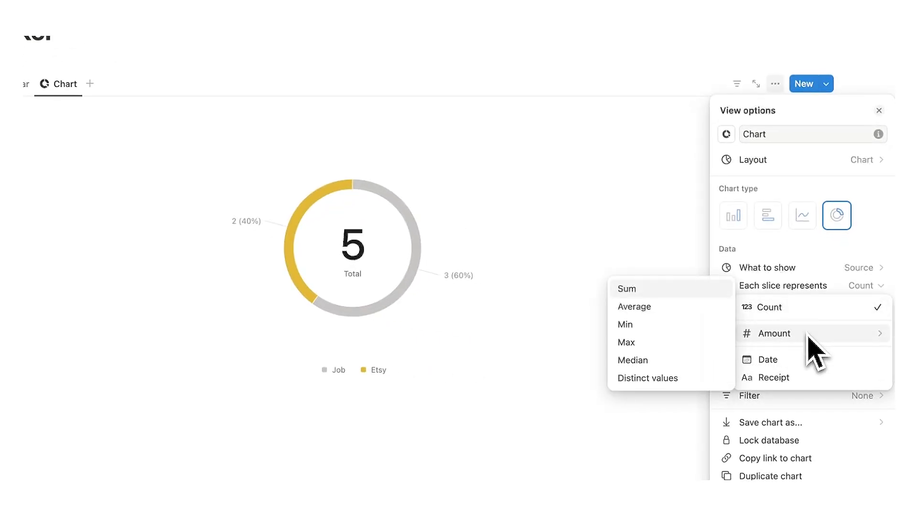
pyautogui.click(653, 290)
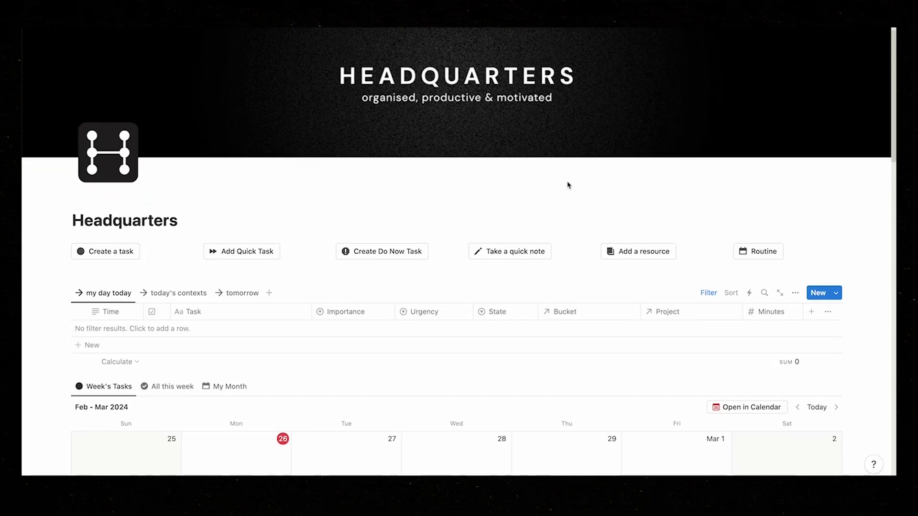
# Create a quick note titled 'Quick Note' linked to the Job bucket in My Life Buckets
pyautogui.scroll(-4, 568, 184)
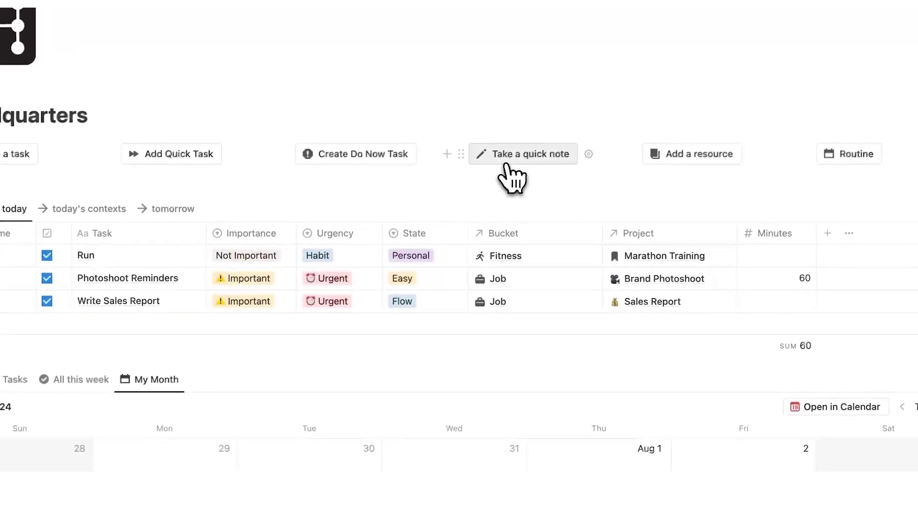
pyautogui.click(505, 158)
pyautogui.write('Quick')
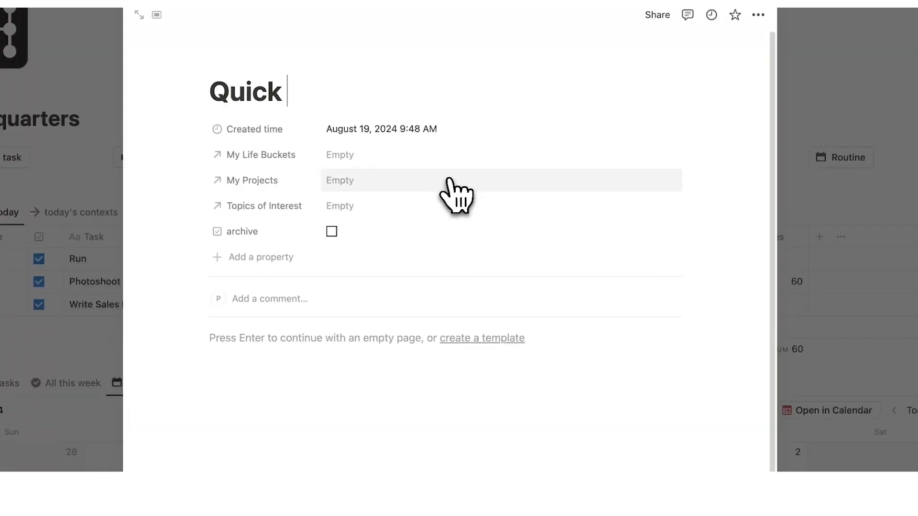
pyautogui.write('Note')
pyautogui.click(340, 154)
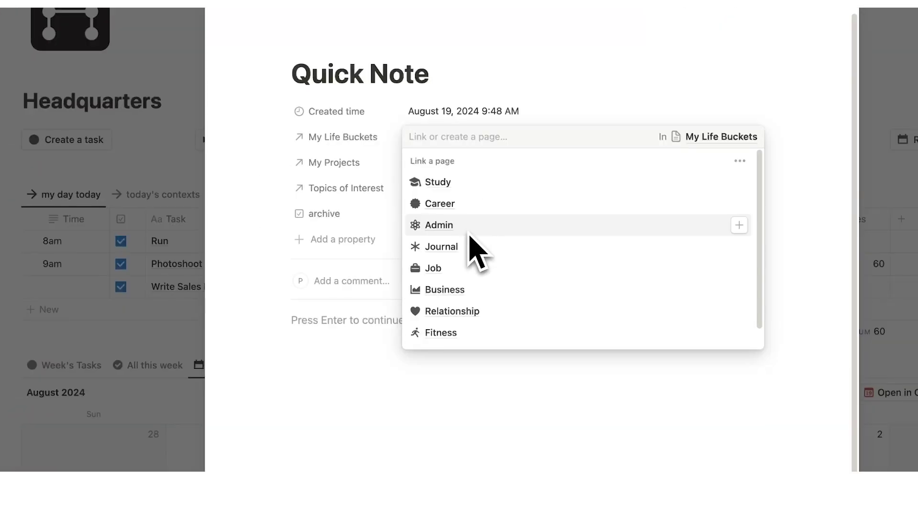
pyautogui.click(459, 269)
# Open the Create new Website Banner task and bring up its State choices
pyautogui.click(149, 193)
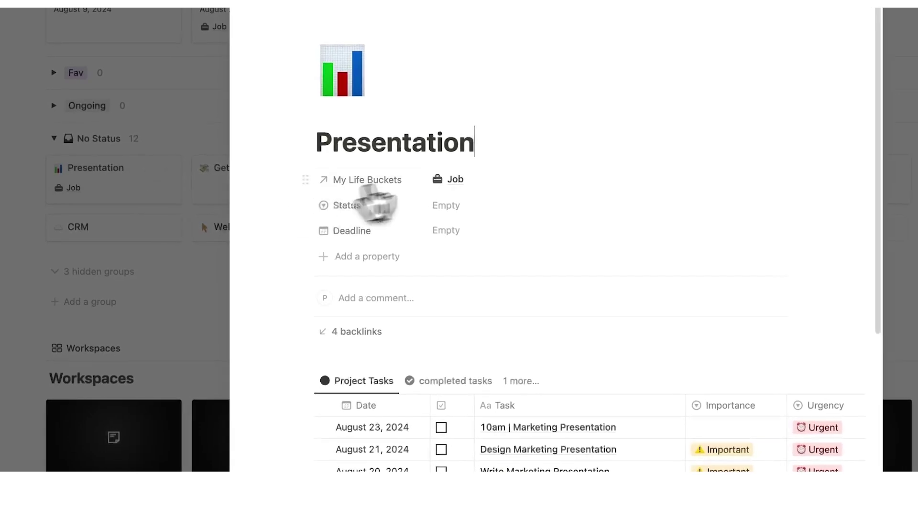
pyautogui.scroll(-5, 444, 181)
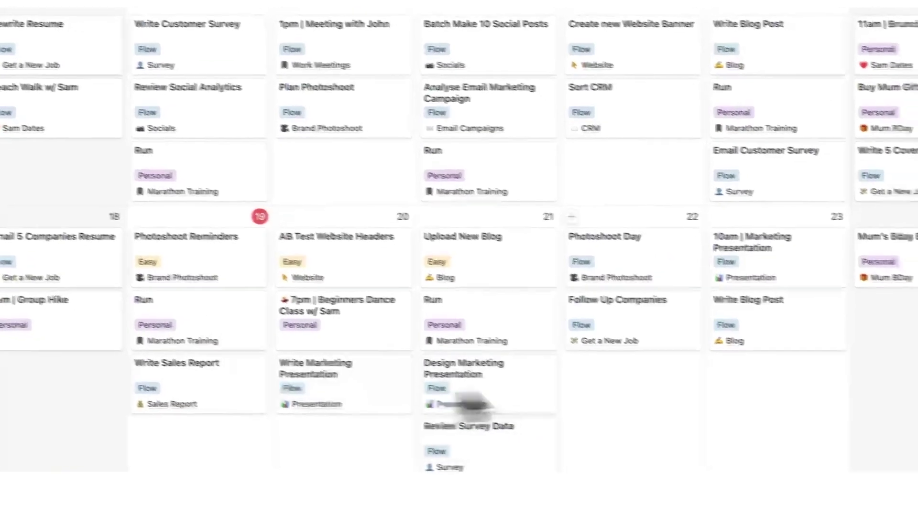
pyautogui.click(621, 57)
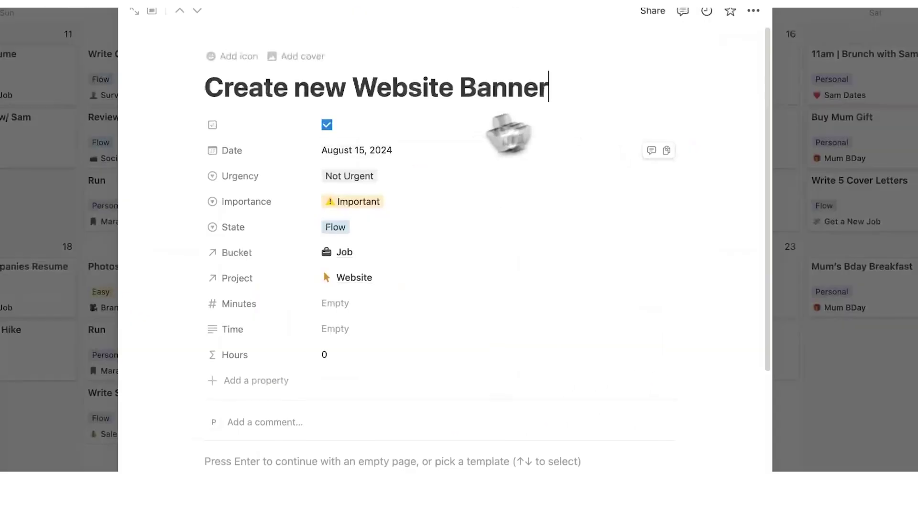
pyautogui.click(368, 231)
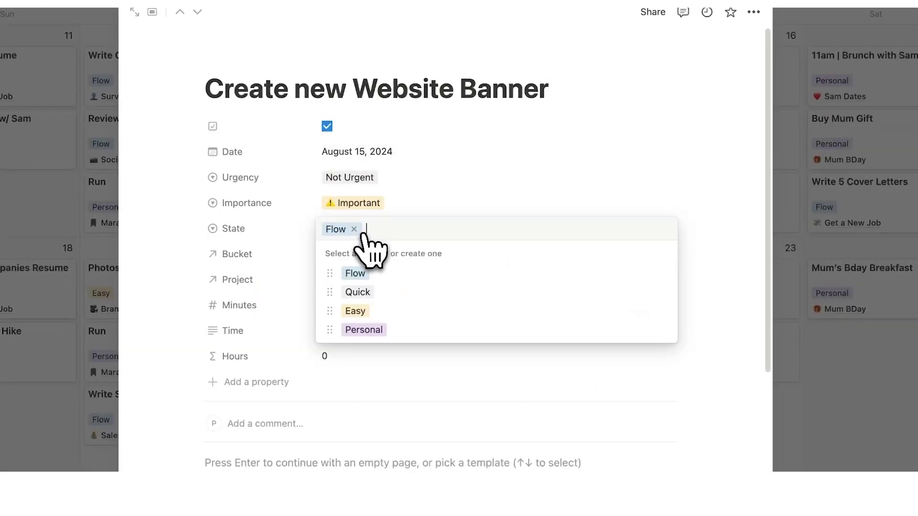